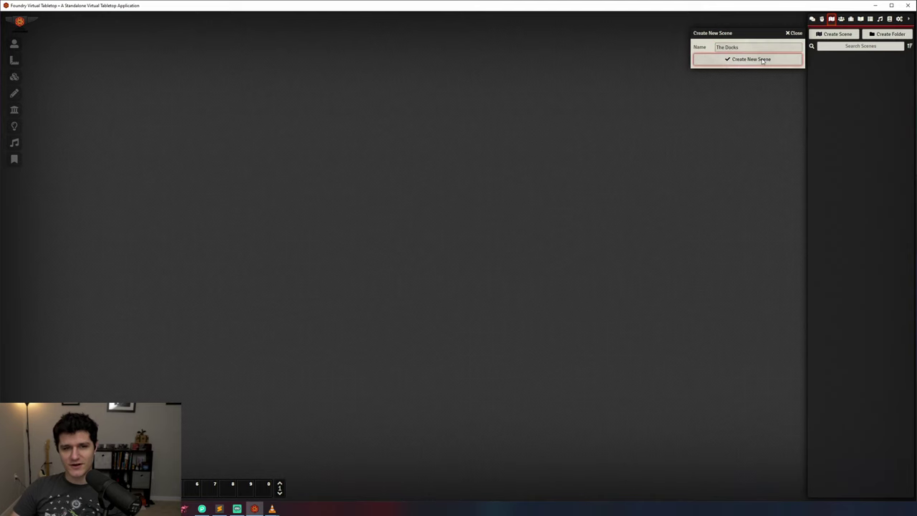
# Create the new scene named The Docks
pyautogui.click(762, 61)
pyautogui.moveTo(484, 52); pyautogui.dragTo(486, 37)
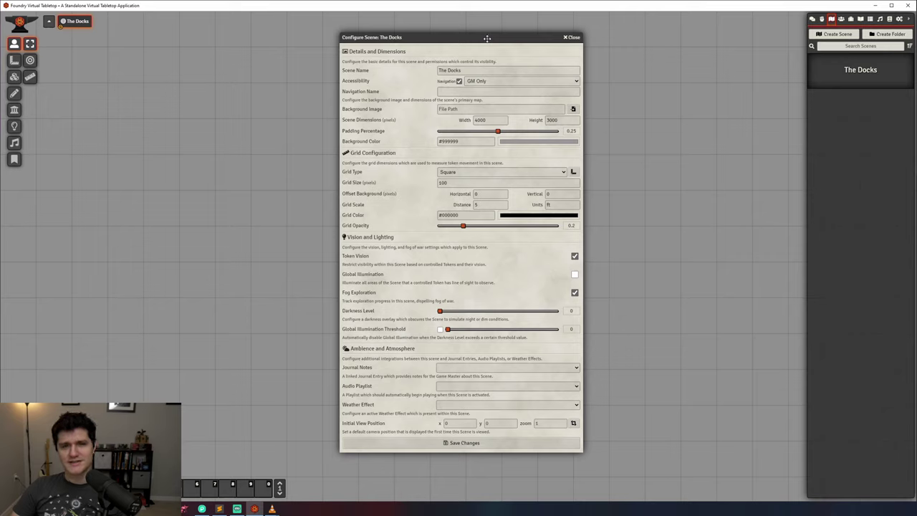
pyautogui.click(466, 69)
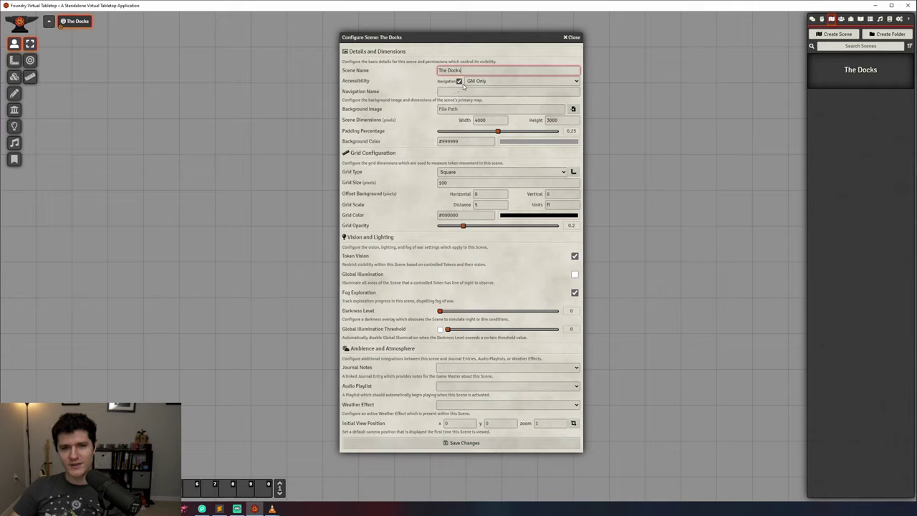
pyautogui.click(459, 81)
pyautogui.click(459, 80)
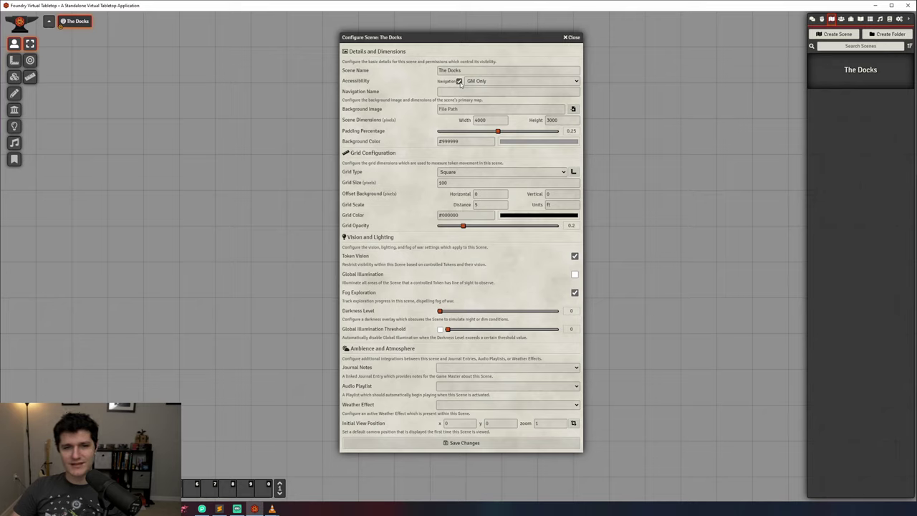
pyautogui.click(485, 82)
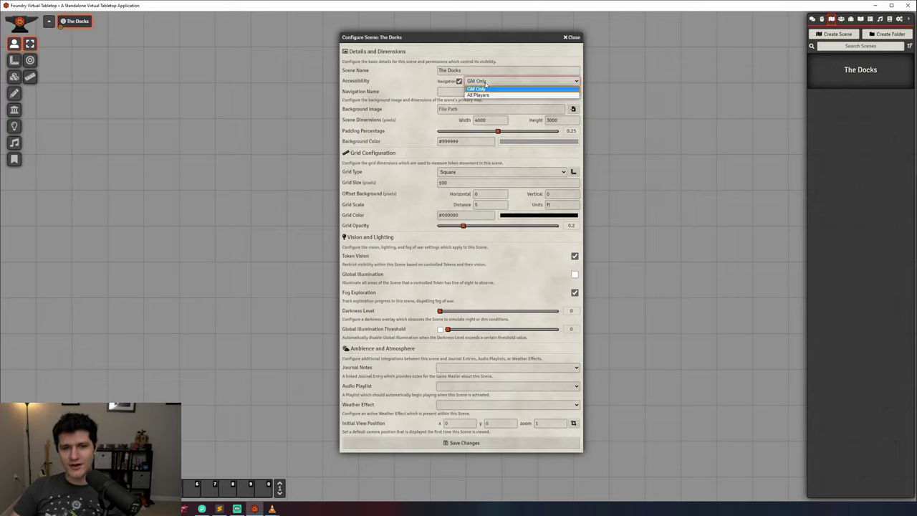
pyautogui.click(485, 82)
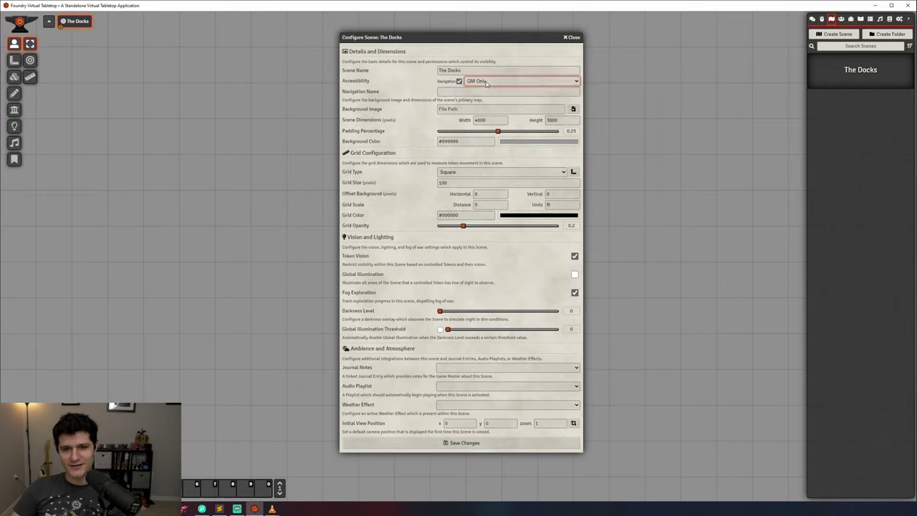
# Set the scene's navigation name to Moon Bay Docks and save the configuration
pyautogui.click(483, 92)
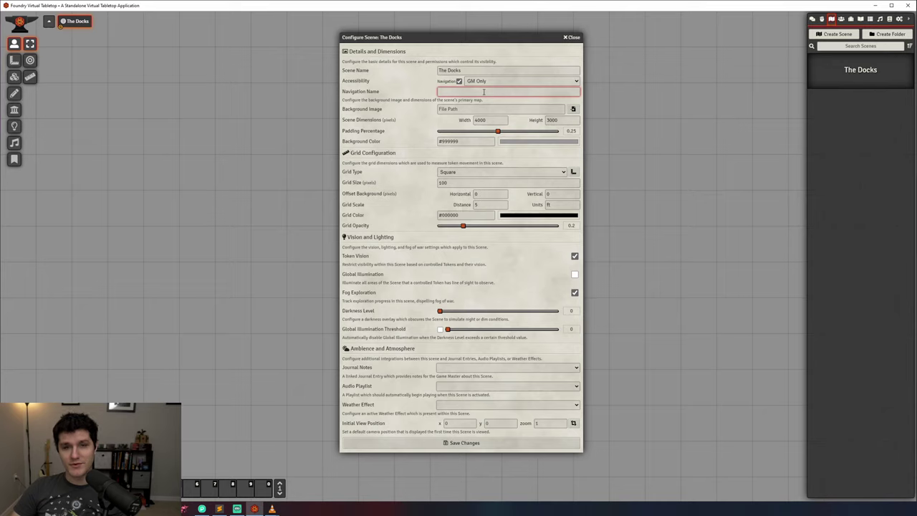
pyautogui.write('Moon Bay')
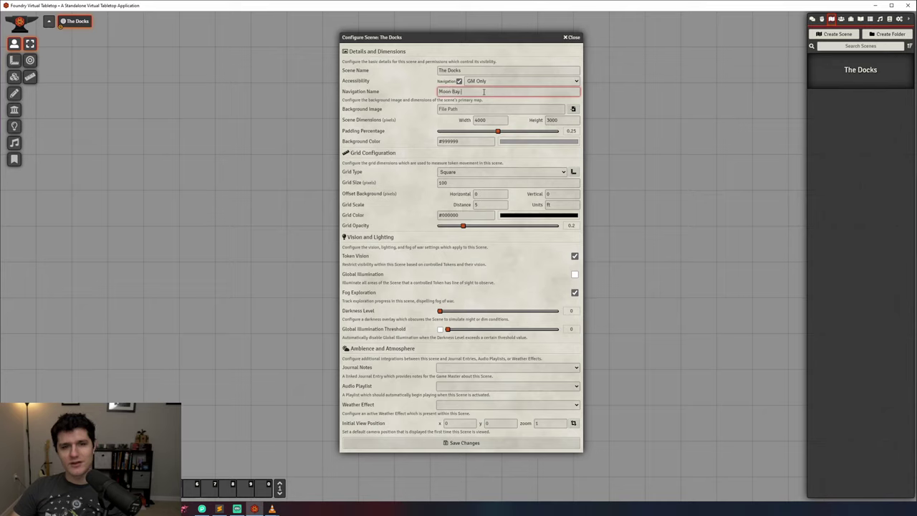
pyautogui.write(' Docks')
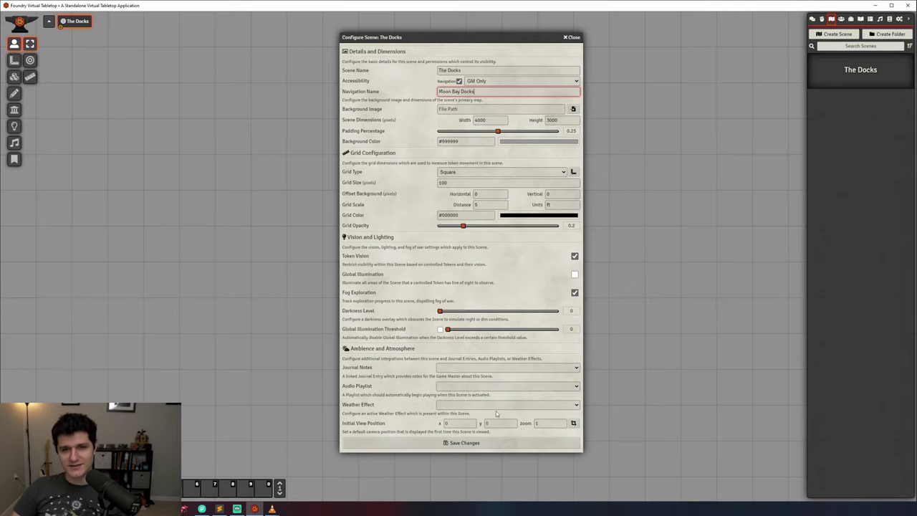
pyautogui.click(497, 443)
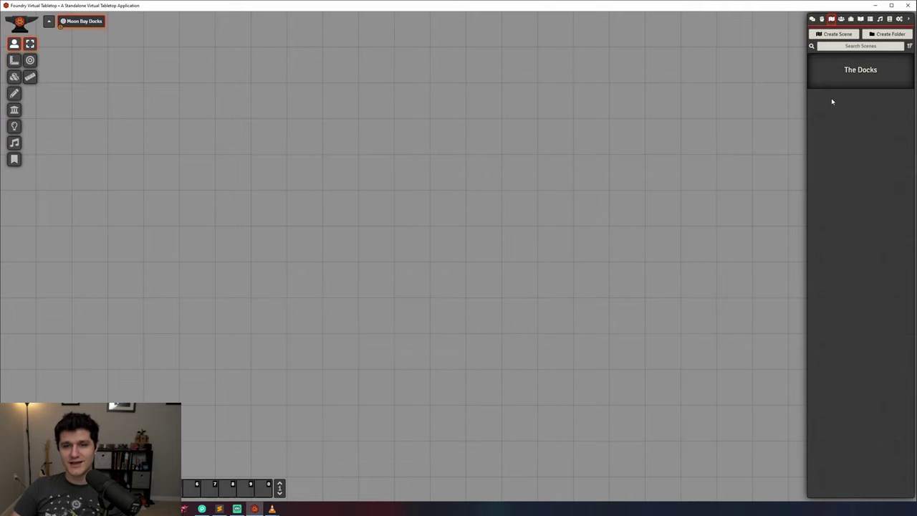
# Reopen The Docks' configuration and browse to worlds/the-unexpected-adventurers/scenes for the background image
pyautogui.click(825, 84)
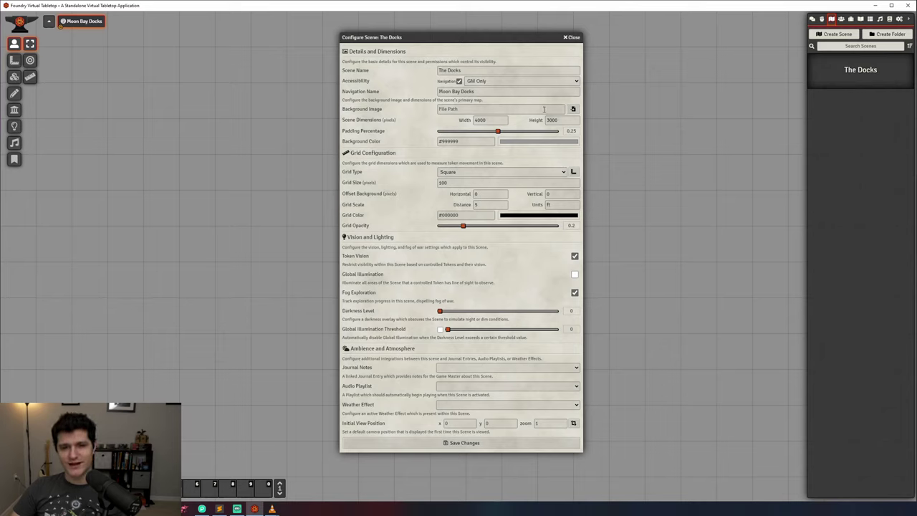
pyautogui.click(573, 109)
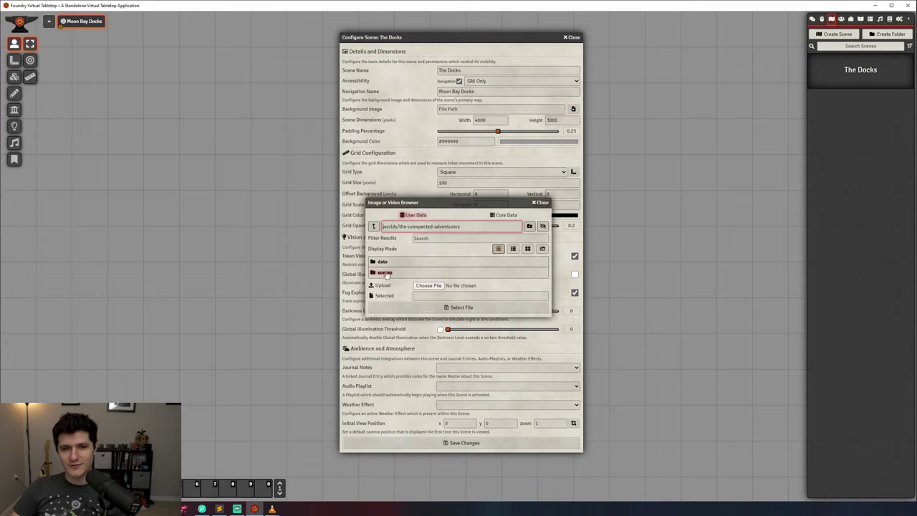
pyautogui.click(373, 226)
pyautogui.click(374, 226)
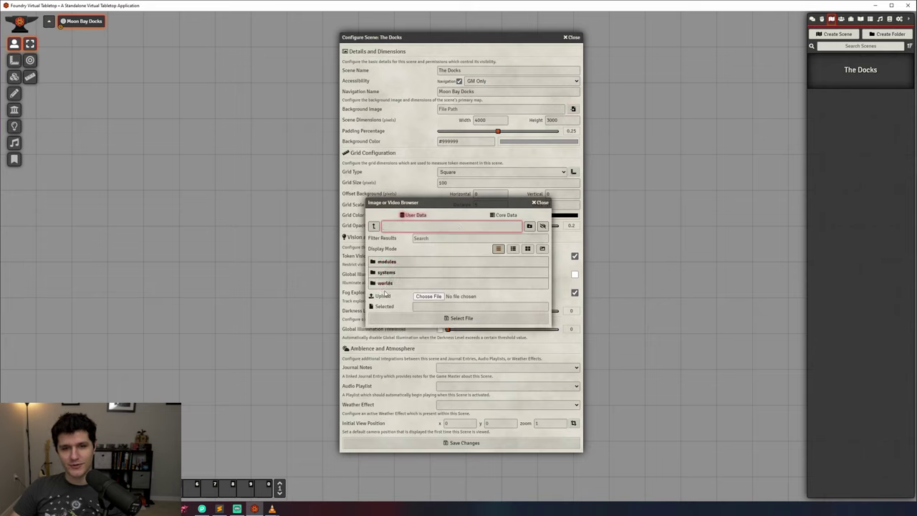
pyautogui.click(384, 285)
pyautogui.click(389, 262)
pyautogui.click(390, 275)
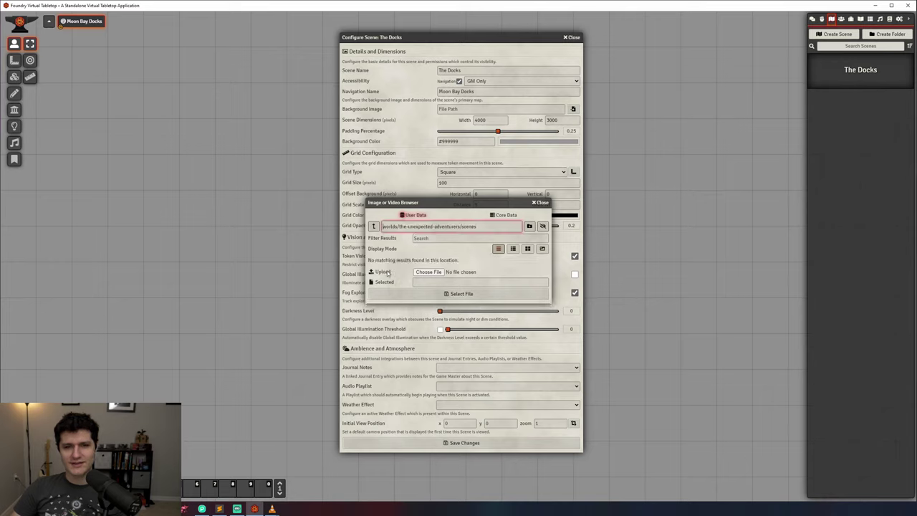
# Upload The Docks image from the Exports folder as the scene background and save, accepting the scene dimension change
pyautogui.click(428, 272)
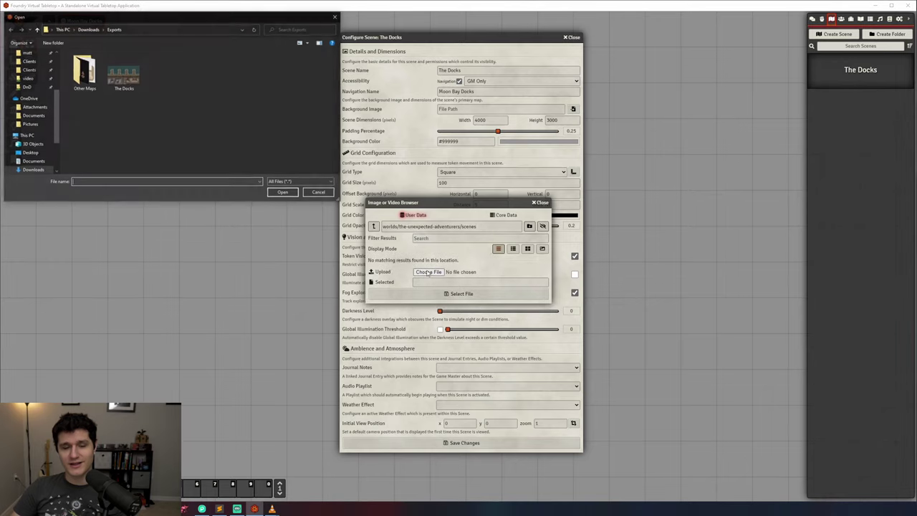
pyautogui.click(123, 74)
pyautogui.click(283, 192)
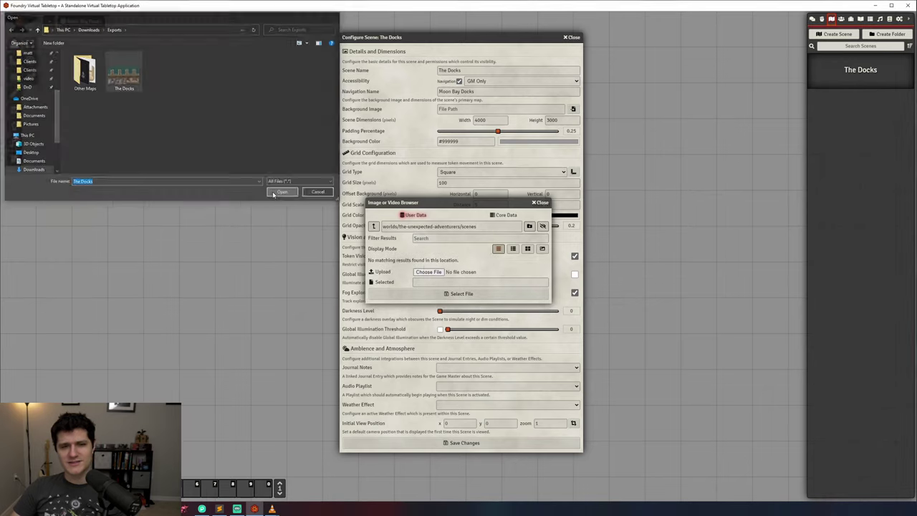
pyautogui.click(458, 297)
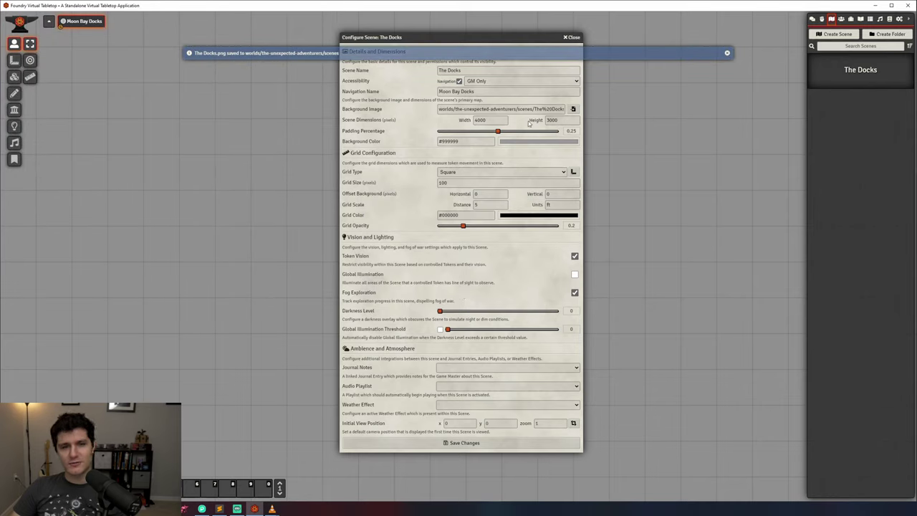
pyautogui.click(454, 443)
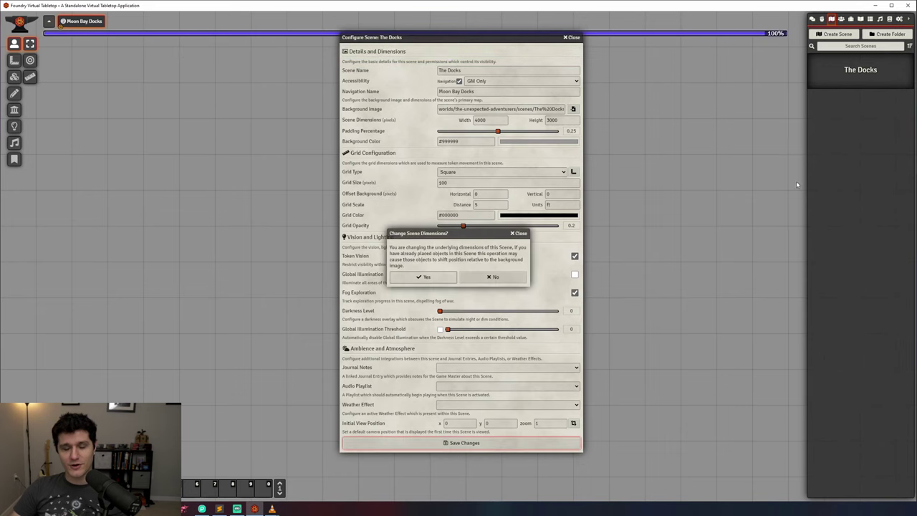
pyautogui.click(424, 276)
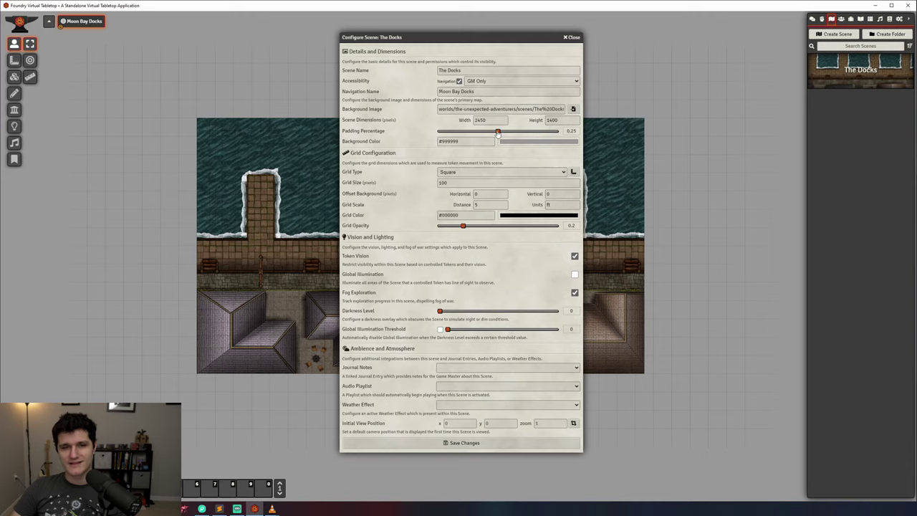
# Set the scene's padding percentage to 0.15 and save, accepting the dimension change
pyautogui.moveTo(494, 135); pyautogui.dragTo(473, 134)
pyautogui.click(490, 442)
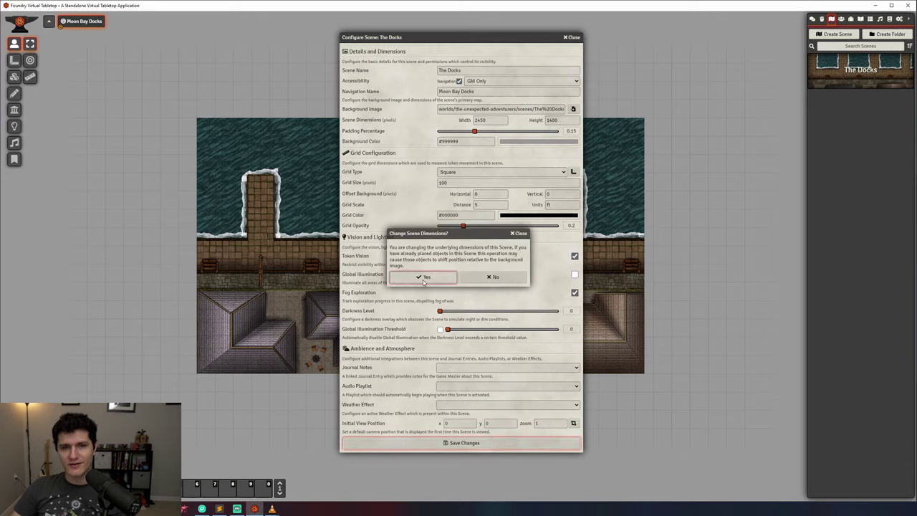
pyautogui.click(423, 279)
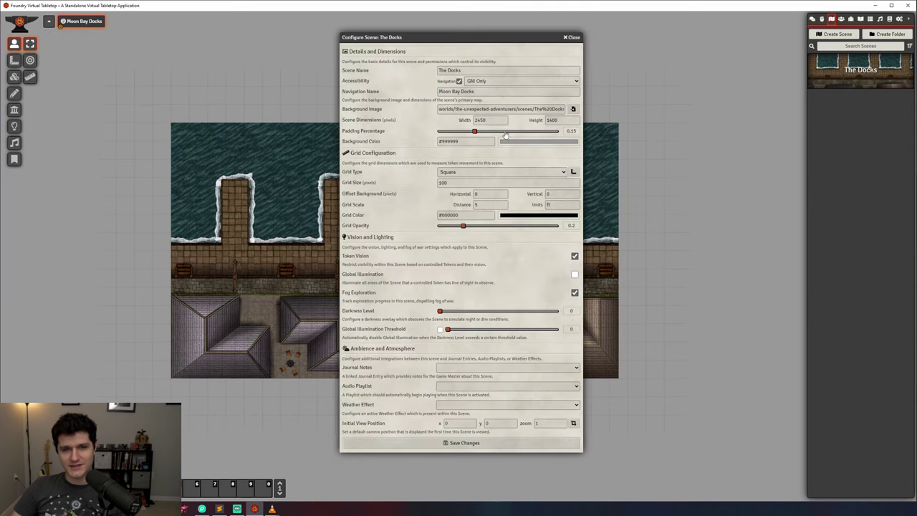
# Set the scene's background color to dark grey #404040 and save the changes
pyautogui.click(516, 142)
pyautogui.moveTo(501, 166); pyautogui.dragTo(498, 182)
pyautogui.click(419, 155)
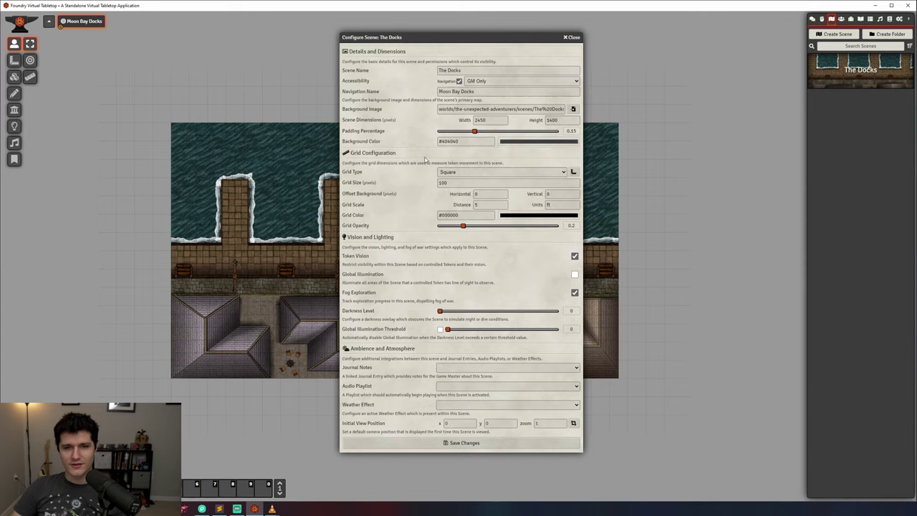
pyautogui.click(538, 444)
# Reopen The Docks' configuration and choose Square as the grid type
pyautogui.click(830, 77)
pyautogui.click(456, 172)
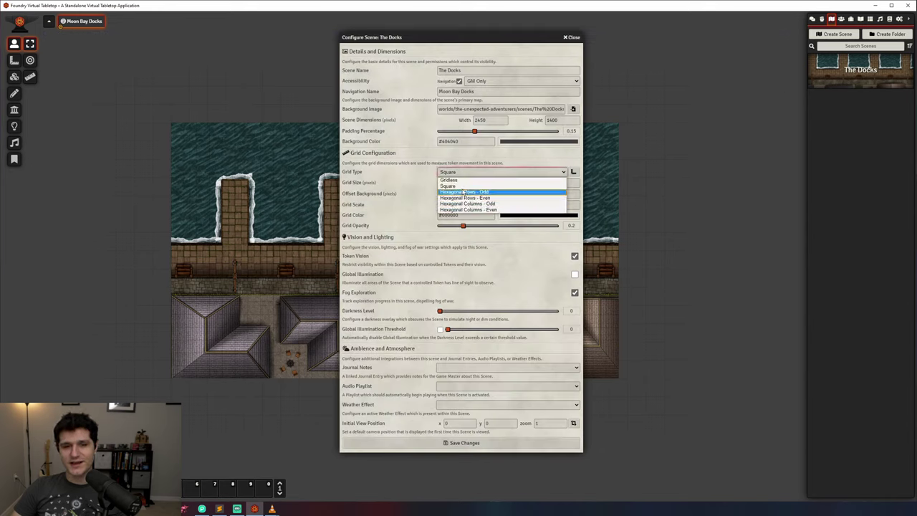
pyautogui.click(462, 187)
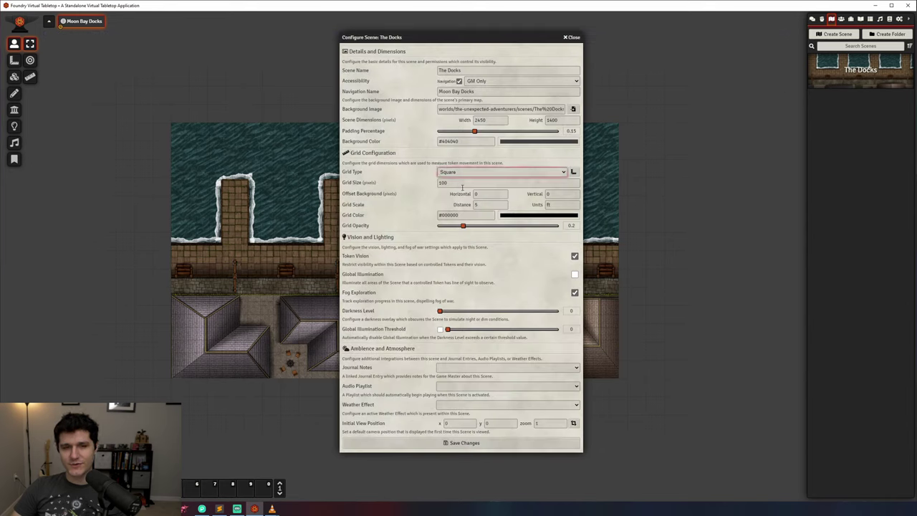
# Examine the grid size, background offset and grid scale settings, moving the configuration window aside to compare with the map
pyautogui.click(571, 165)
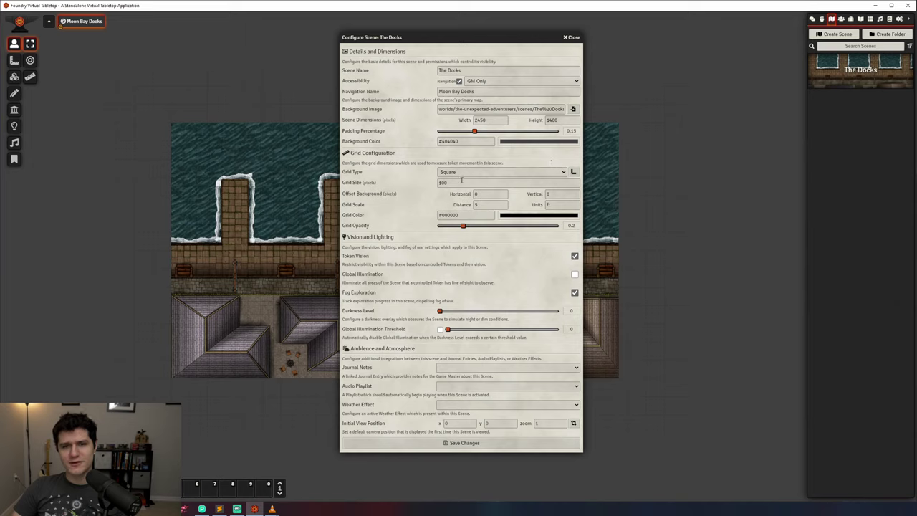
pyautogui.moveTo(450, 183); pyautogui.dragTo(424, 184)
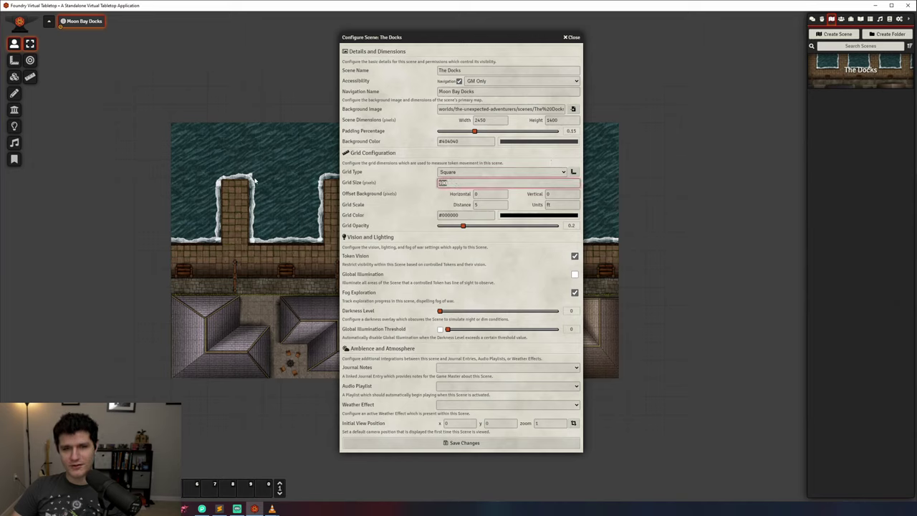
pyautogui.click(399, 184)
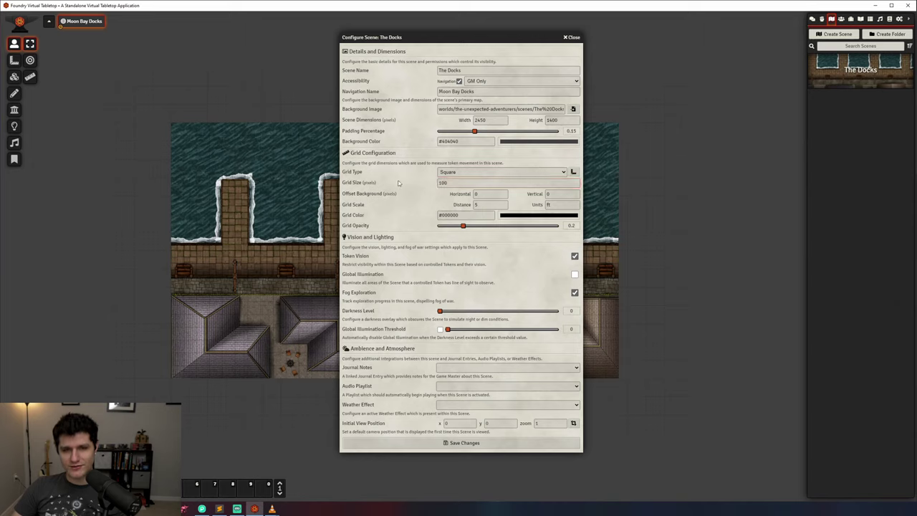
pyautogui.moveTo(495, 39); pyautogui.dragTo(716, 46)
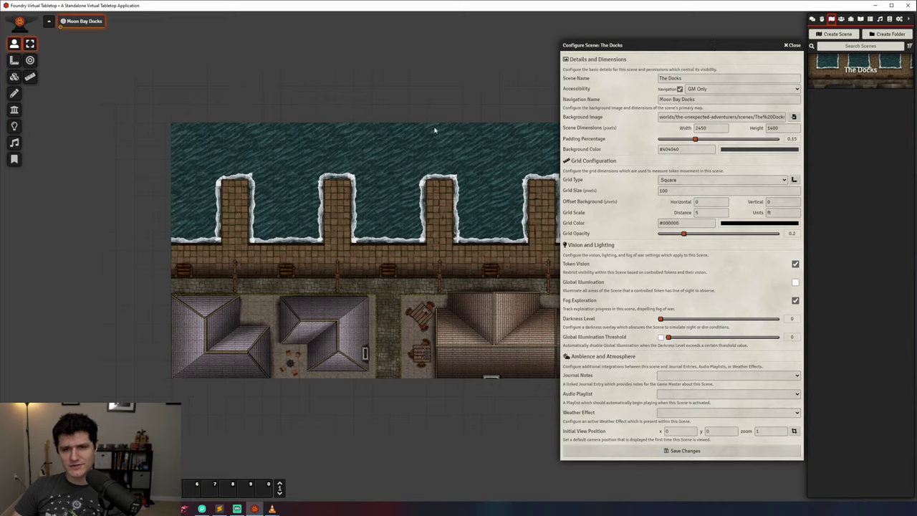
pyautogui.click(711, 202)
pyautogui.click(780, 202)
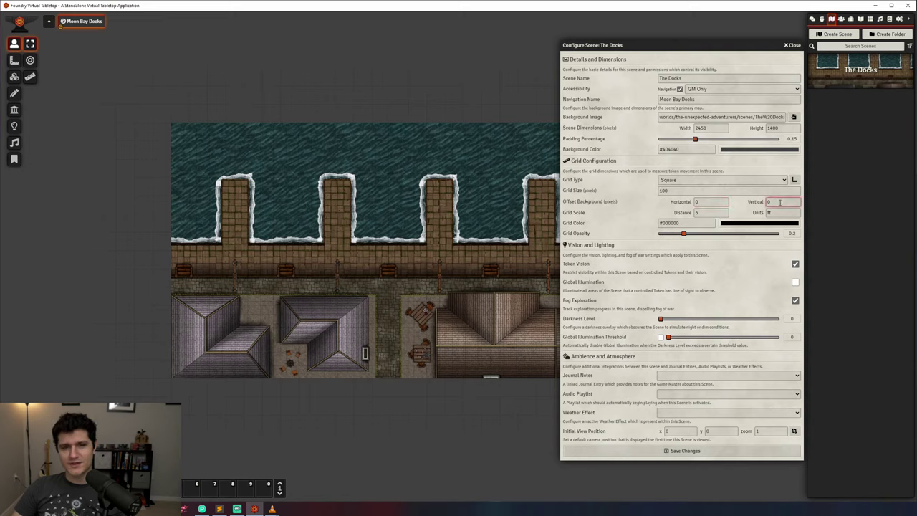
pyautogui.click(717, 212)
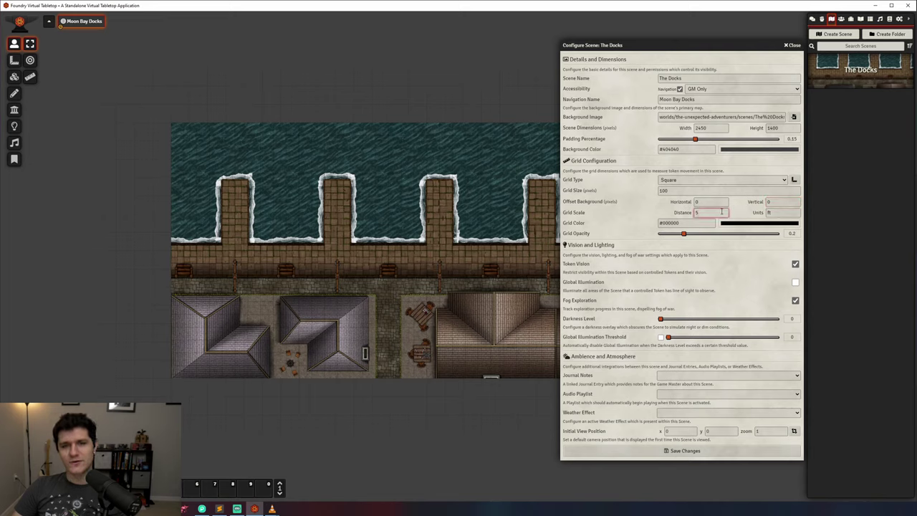
pyautogui.click(776, 213)
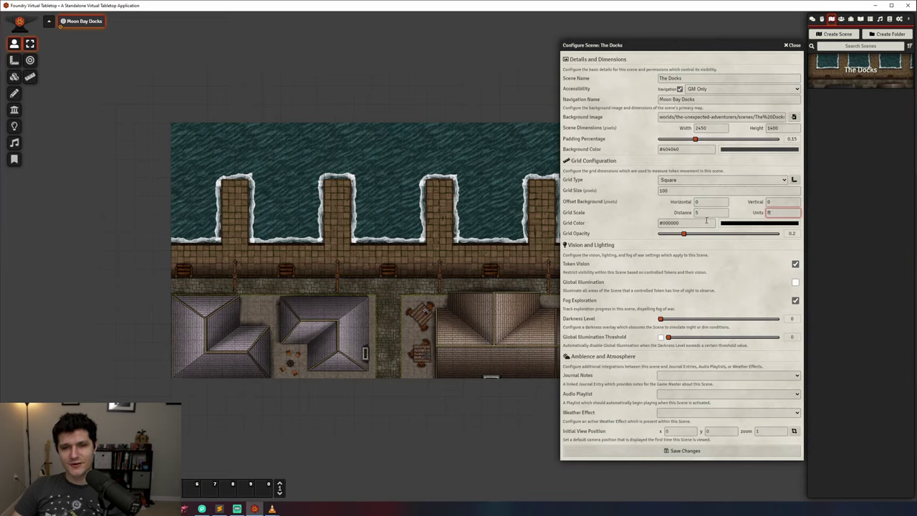
# Set the scene's grid color to pink #ff8080 and save the changes
pyautogui.click(743, 224)
pyautogui.click(744, 237)
pyautogui.moveTo(744, 236); pyautogui.dragTo(762, 231)
pyautogui.click(641, 212)
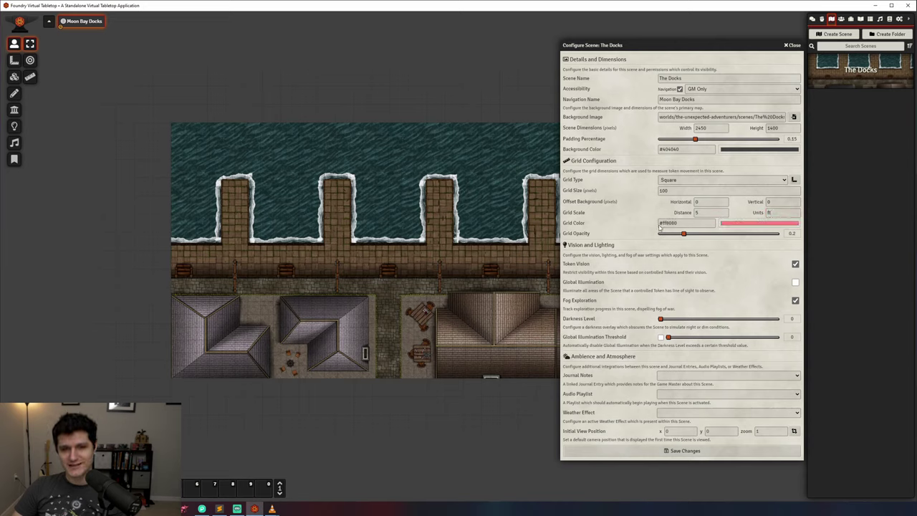
pyautogui.click(672, 454)
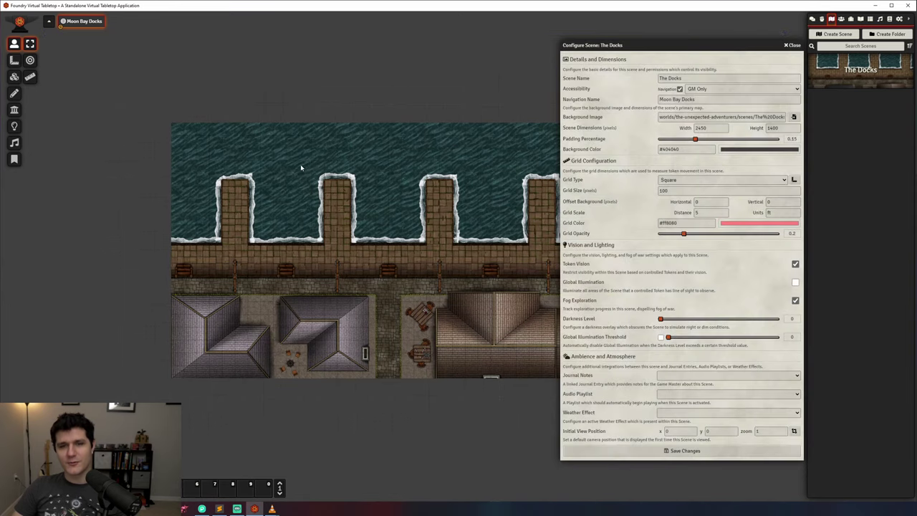
# Enable Global Illumination for the scene
pyautogui.moveTo(296, 164); pyautogui.dragTo(320, 185)
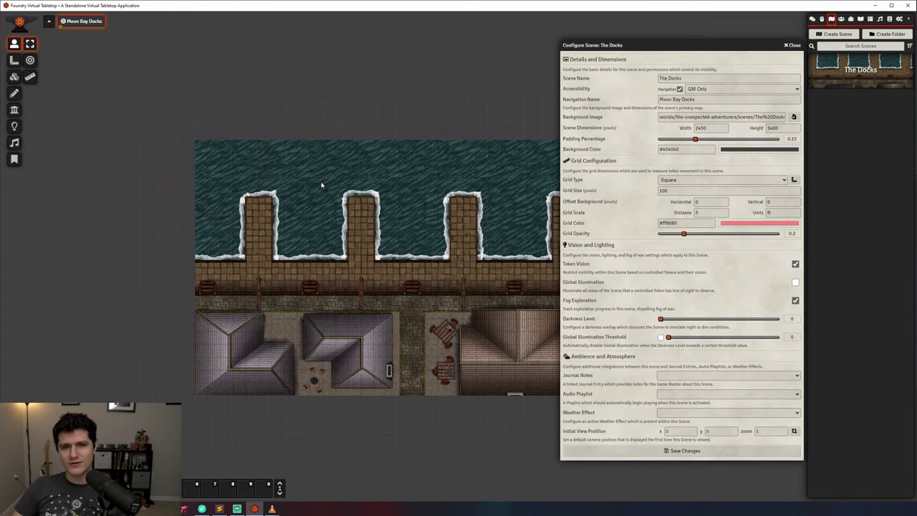
pyautogui.moveTo(472, 223); pyautogui.dragTo(440, 219)
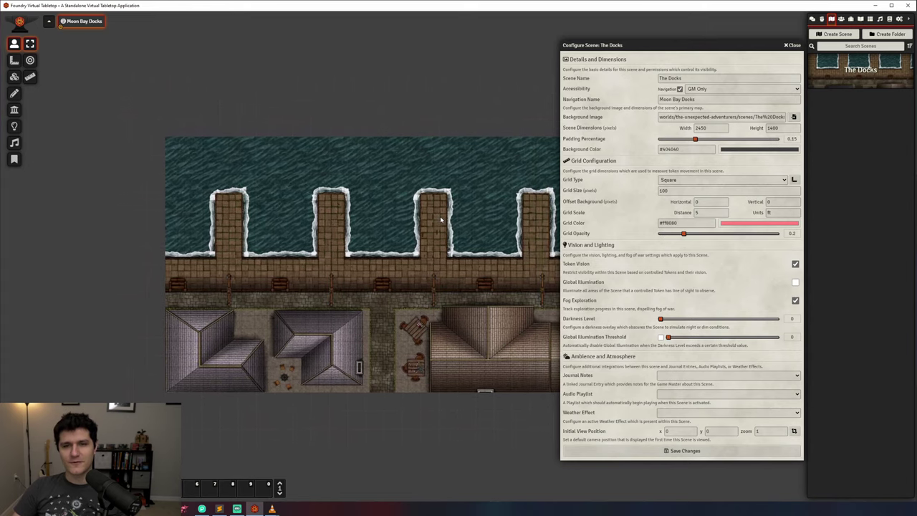
pyautogui.click(795, 282)
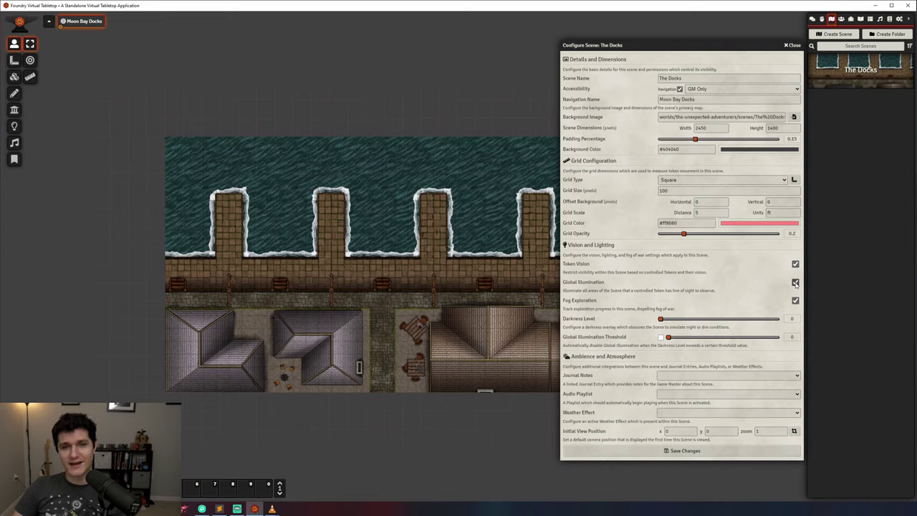
# Disable Global Illumination for the scene
pyautogui.click(795, 283)
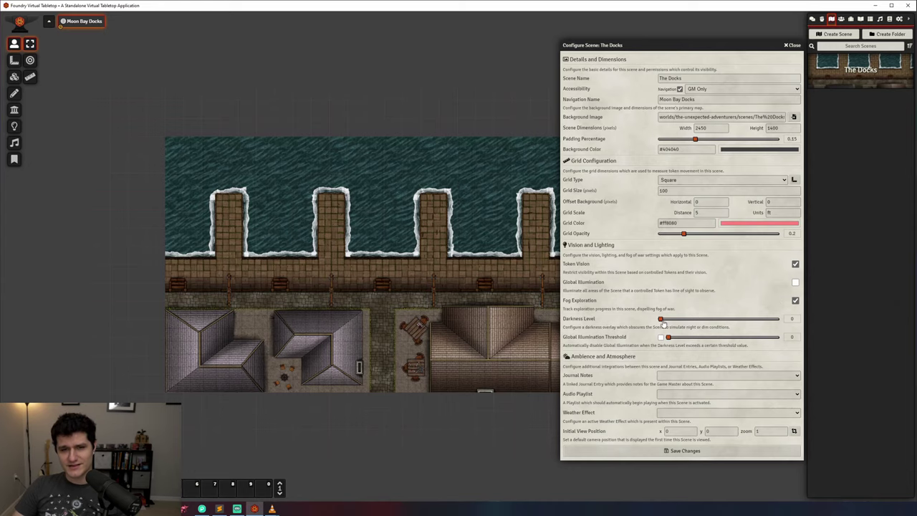
pyautogui.moveTo(663, 322)
pyautogui.mouseDown()
pyautogui.moveTo(788, 324)
pyautogui.moveTo(652, 317)
pyautogui.mouseUp()
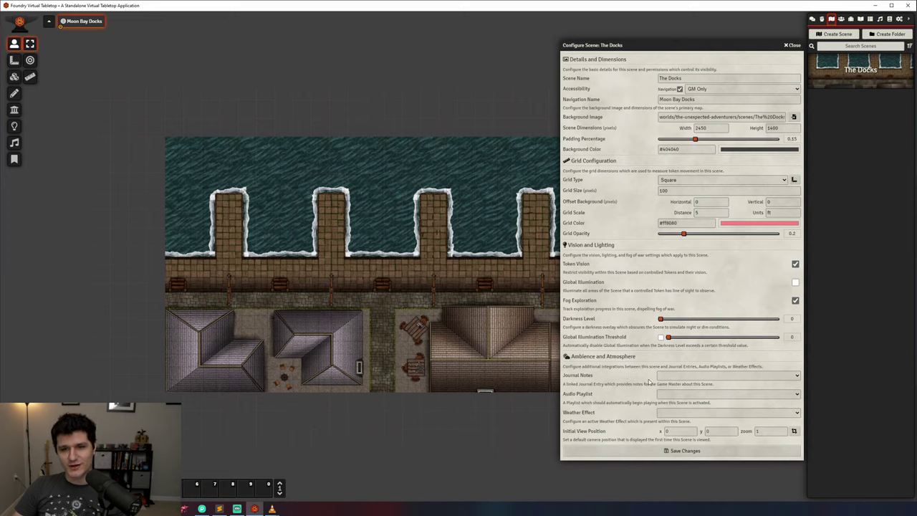
# Examine the scene's available actions and its audio playlist and weather effect options
pyautogui.rightClick(833, 74)
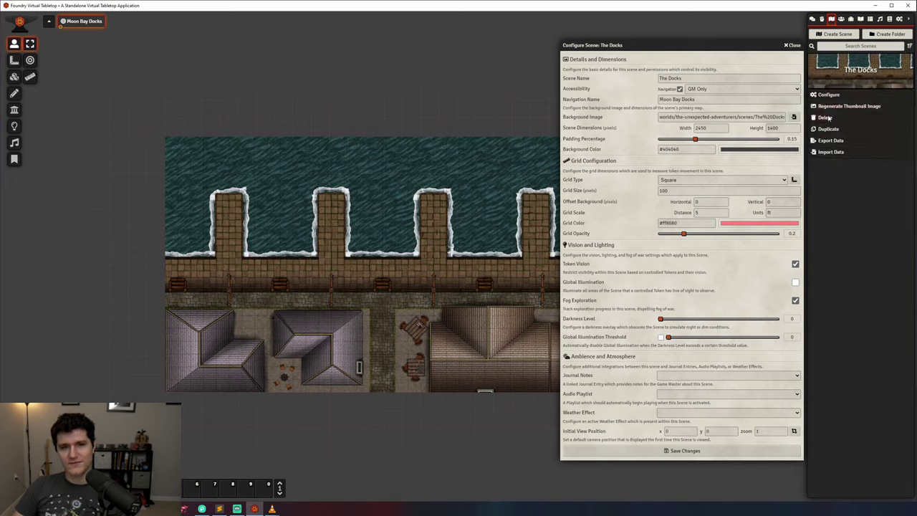
pyautogui.click(842, 209)
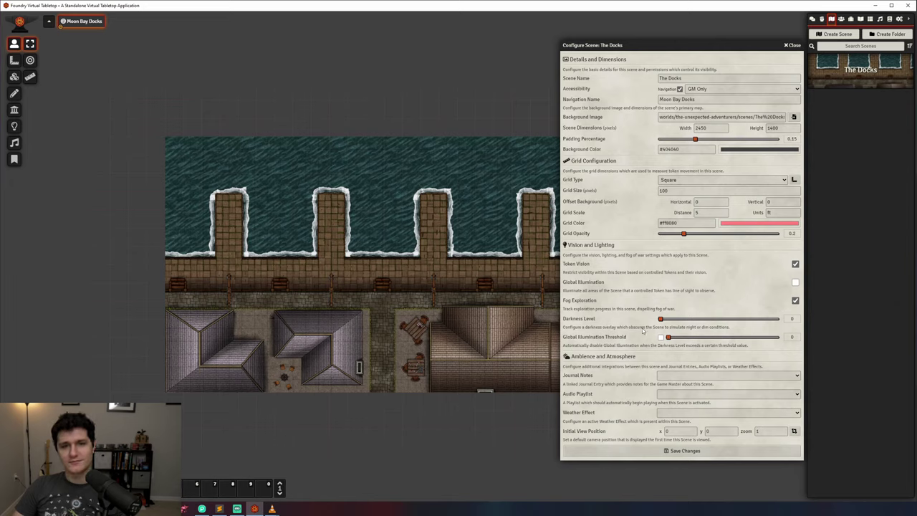
pyautogui.click(659, 398)
pyautogui.click(661, 399)
pyautogui.click(638, 395)
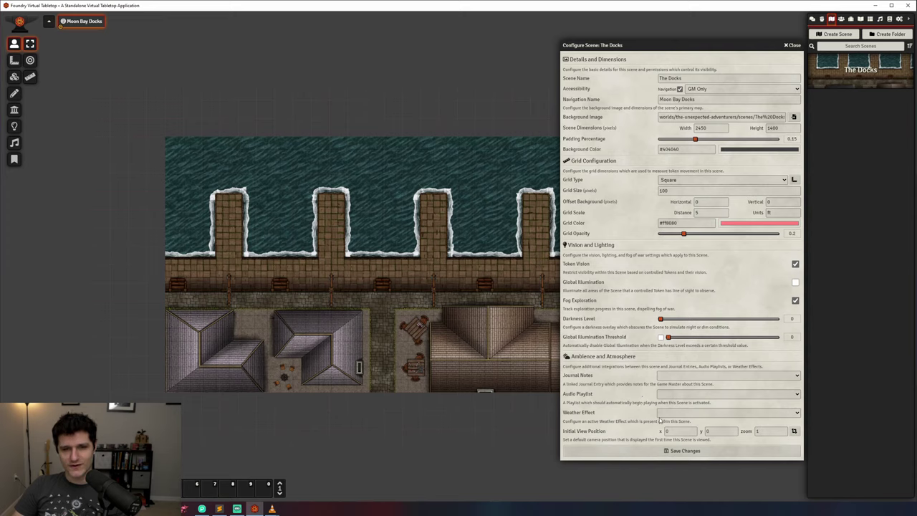
pyautogui.click(660, 413)
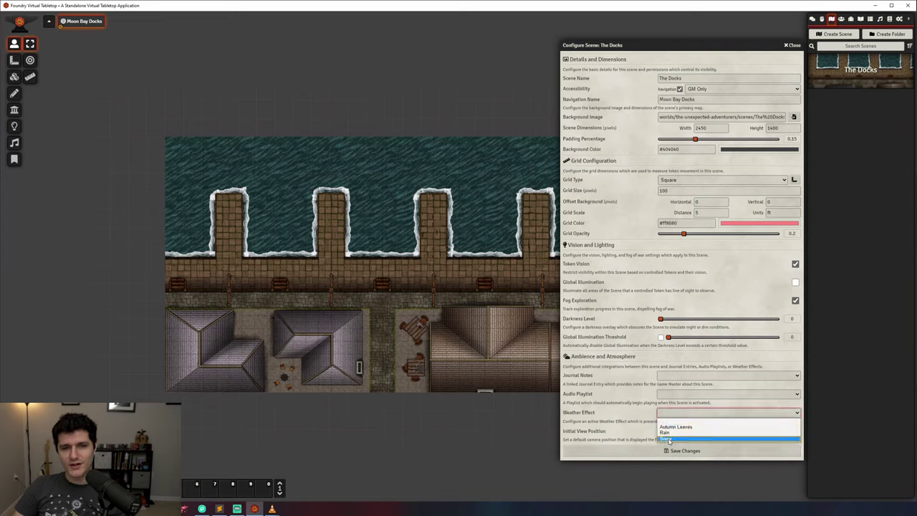
pyautogui.click(720, 422)
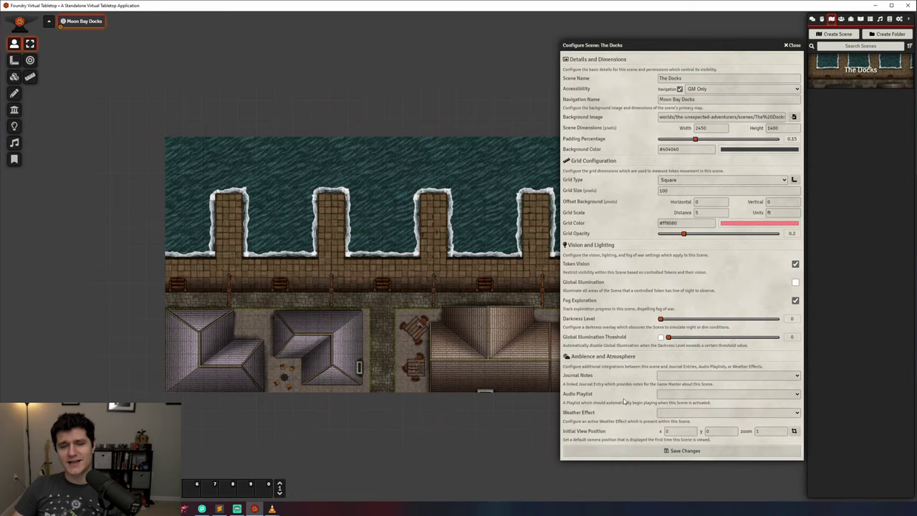
# Capture a close view of the outdoor tables as the initial view position (x 1760, y 1420, zoom 1.59) and save the changes
pyautogui.scroll(5, 385, 369)
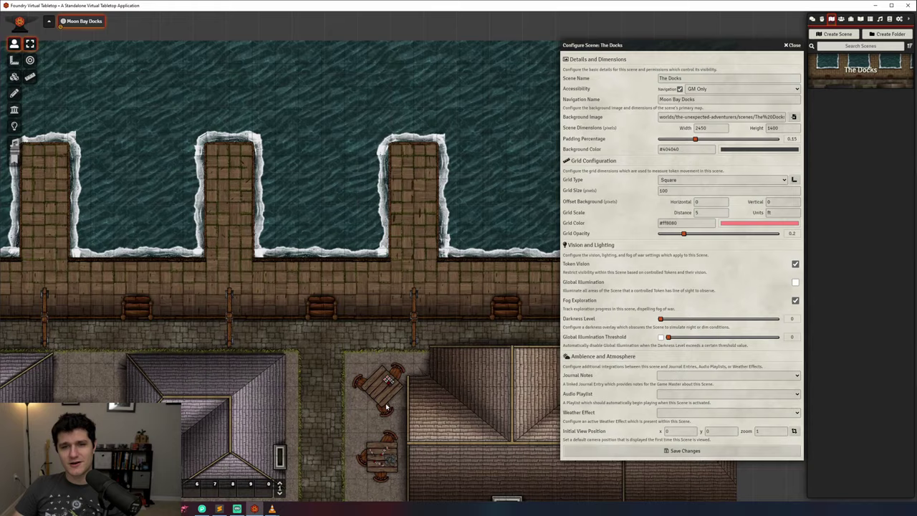
pyautogui.moveTo(386, 407); pyautogui.dragTo(420, 279)
pyautogui.scroll(2, 416, 285)
pyautogui.scroll(2, 412, 288)
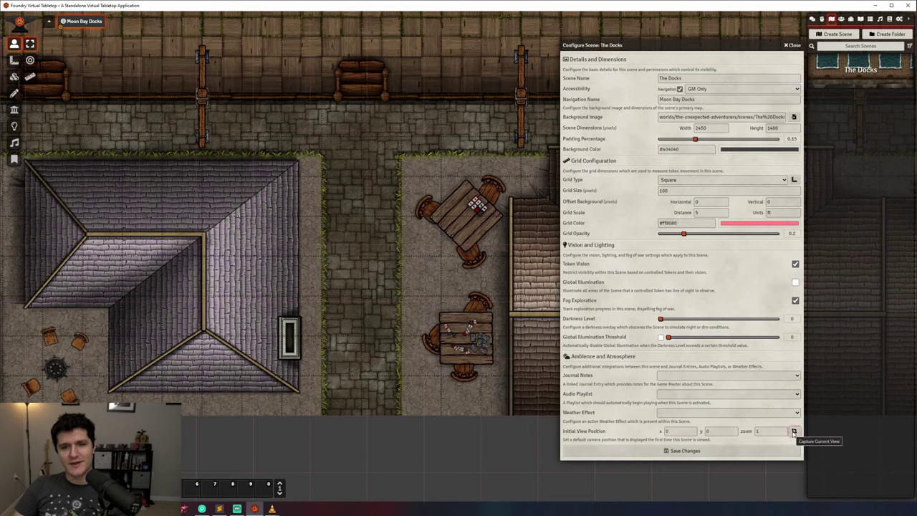
pyautogui.click(793, 432)
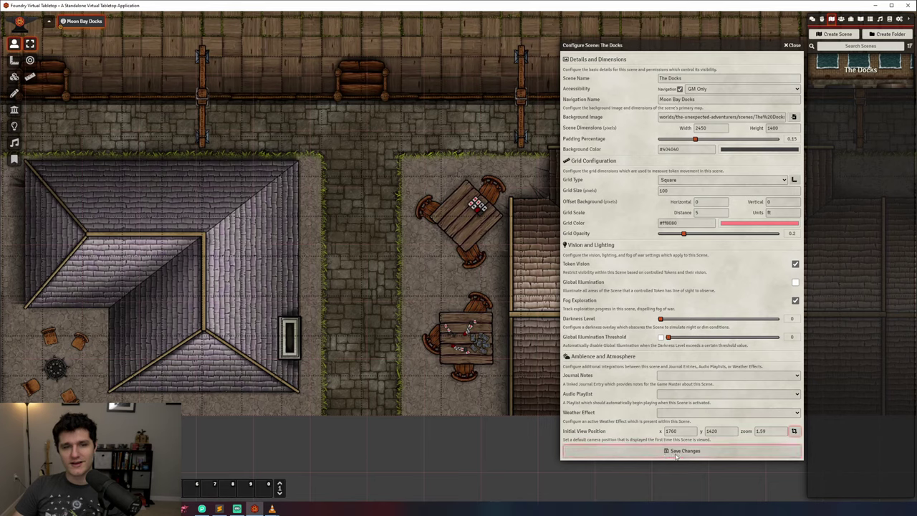
pyautogui.click(676, 451)
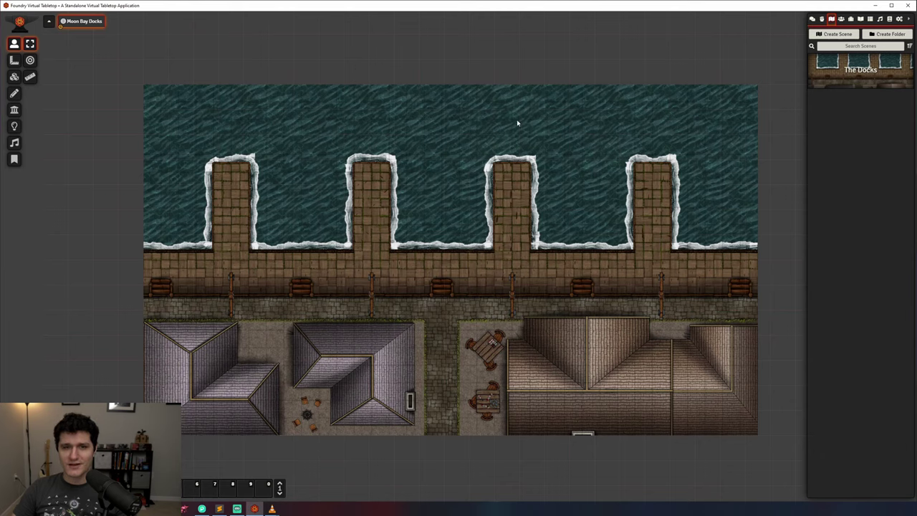
# Inspect how the pink grid lines up with the map's printed grid near its upper-left corner
pyautogui.moveTo(172, 112); pyautogui.dragTo(506, 279)
pyautogui.scroll(5, 280, 203)
pyautogui.scroll(2, 469, 262)
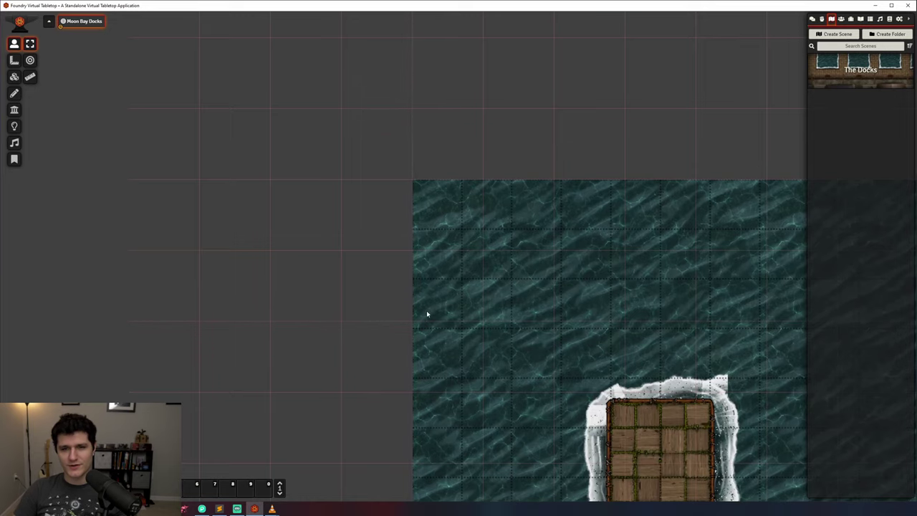
pyautogui.moveTo(592, 351); pyautogui.dragTo(317, 256)
pyautogui.scroll(-4, 434, 272)
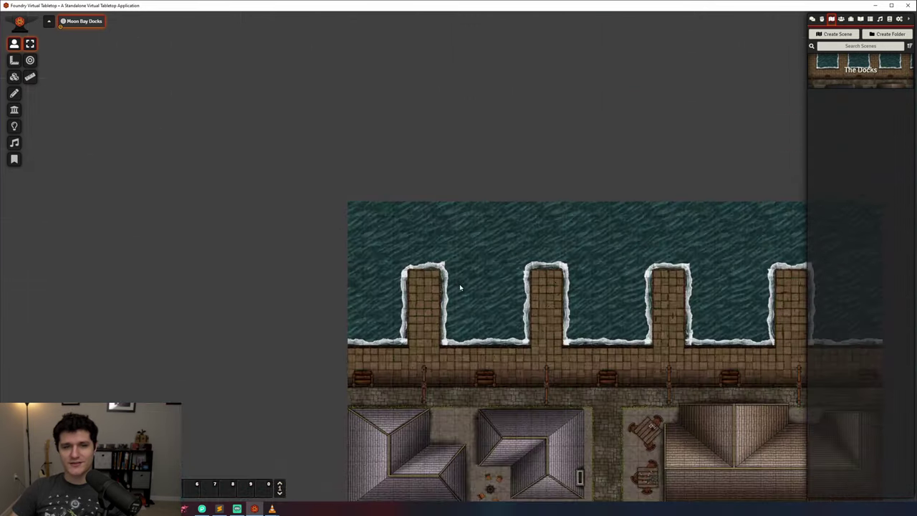
pyautogui.moveTo(564, 362); pyautogui.dragTo(444, 301)
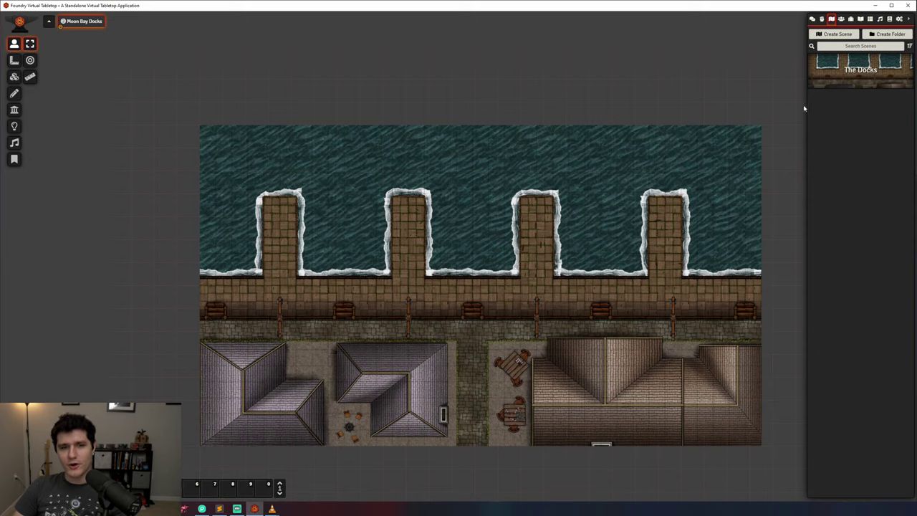
# Set The Docks' grid size to 70 pixels, save the changes and check the grid alignment on the map
pyautogui.click(822, 75)
pyautogui.rightClick(822, 76)
pyautogui.click(828, 96)
pyautogui.moveTo(724, 47); pyautogui.dragTo(719, 42)
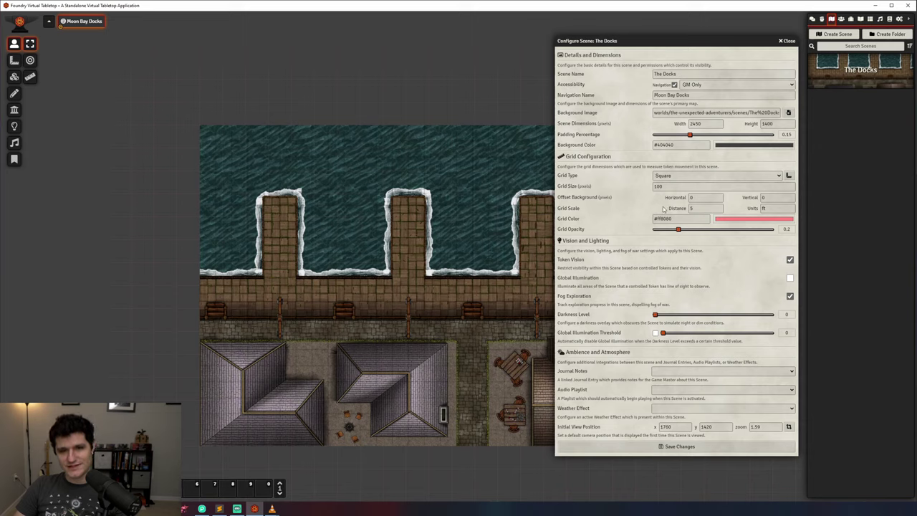
pyautogui.click(640, 187)
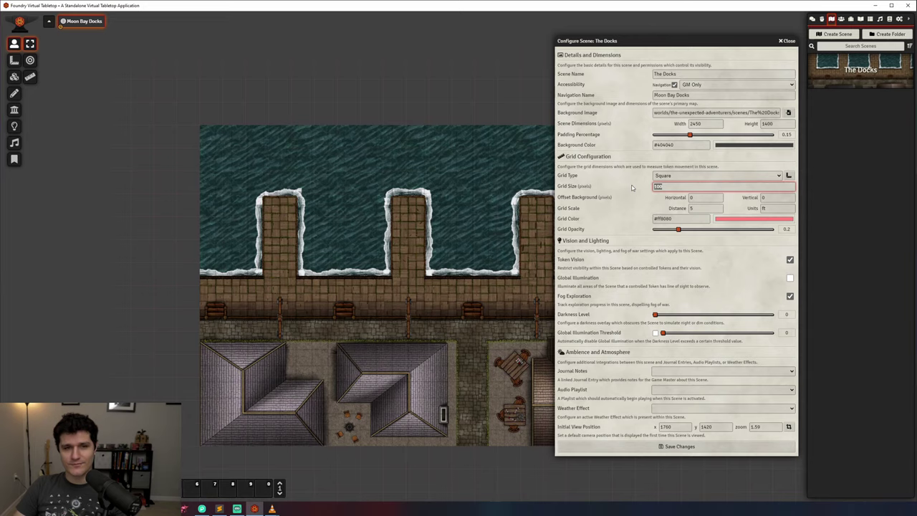
pyautogui.write('70')
pyautogui.click(653, 447)
pyautogui.moveTo(204, 130); pyautogui.dragTo(331, 232)
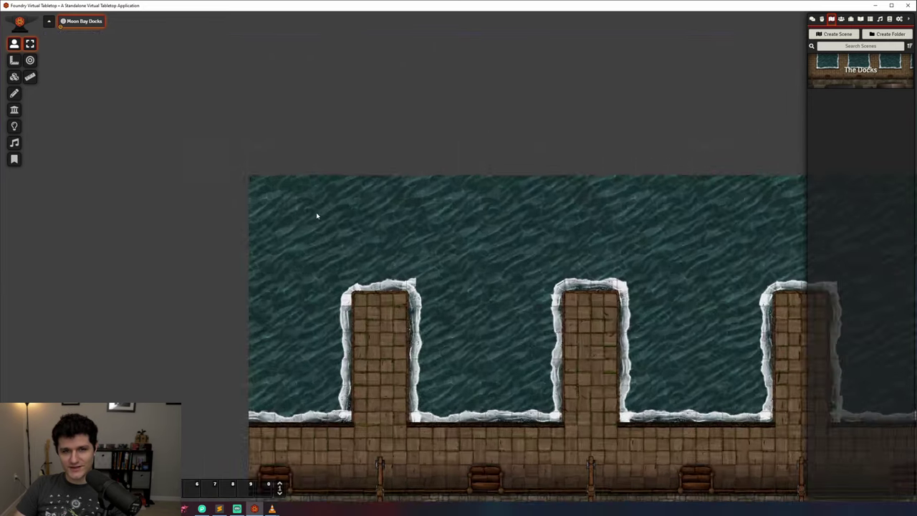
pyautogui.scroll(5, 316, 212)
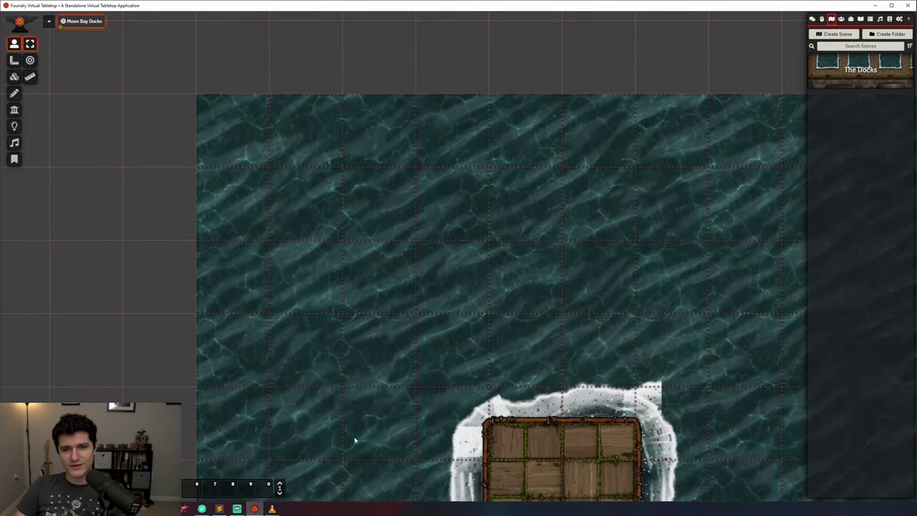
# Open the grid configuration tool for The Docks and set the grid size to 100
pyautogui.click(856, 70)
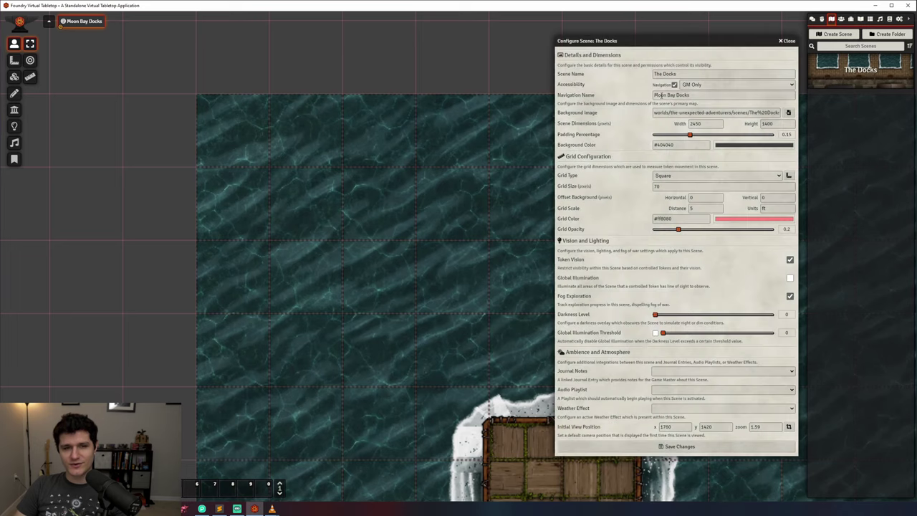
pyautogui.click(788, 175)
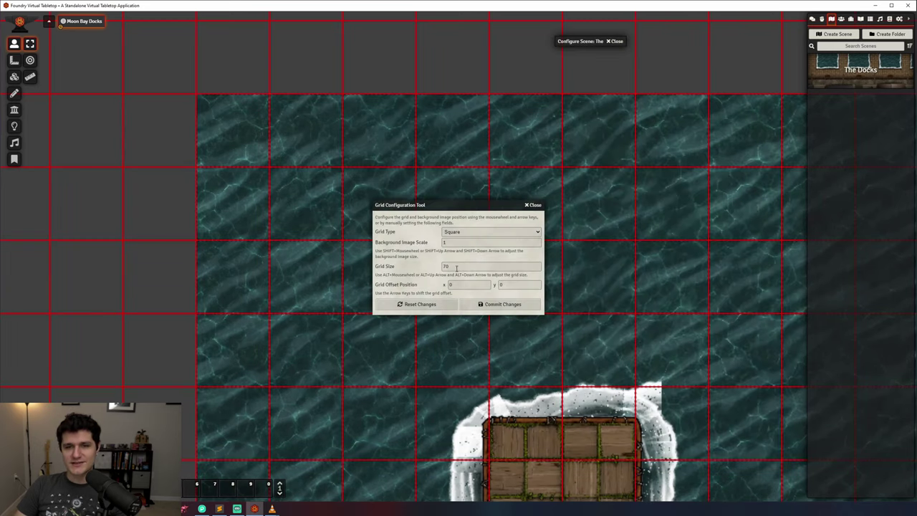
pyautogui.write('100')
pyautogui.press('Tab')
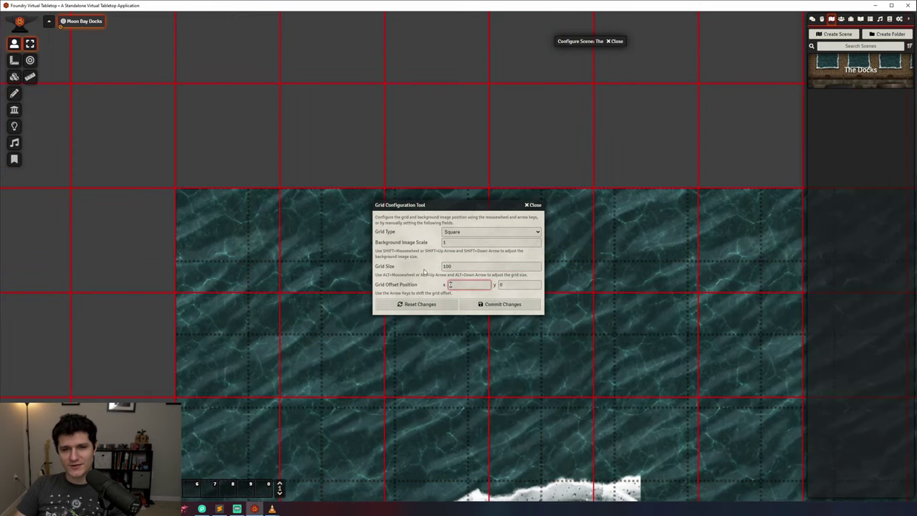
pyautogui.click(425, 268)
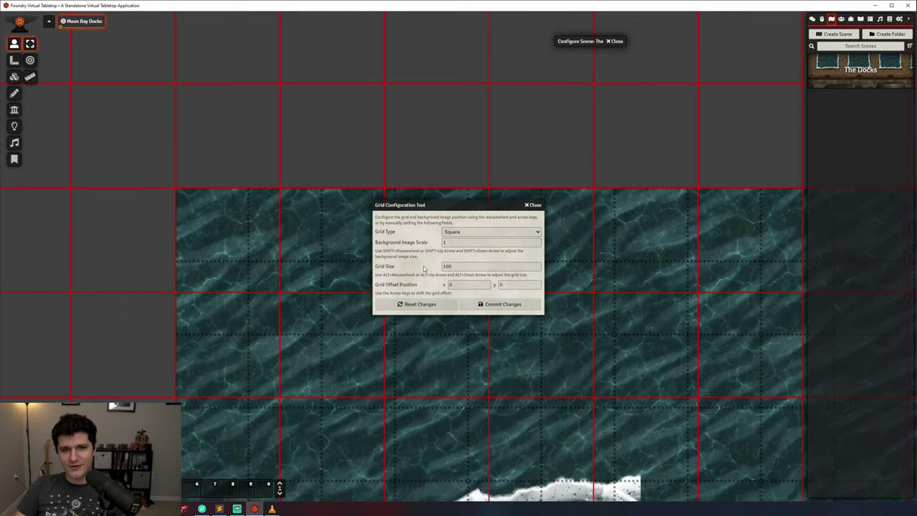
pyautogui.moveTo(220, 227); pyautogui.dragTo(254, 155)
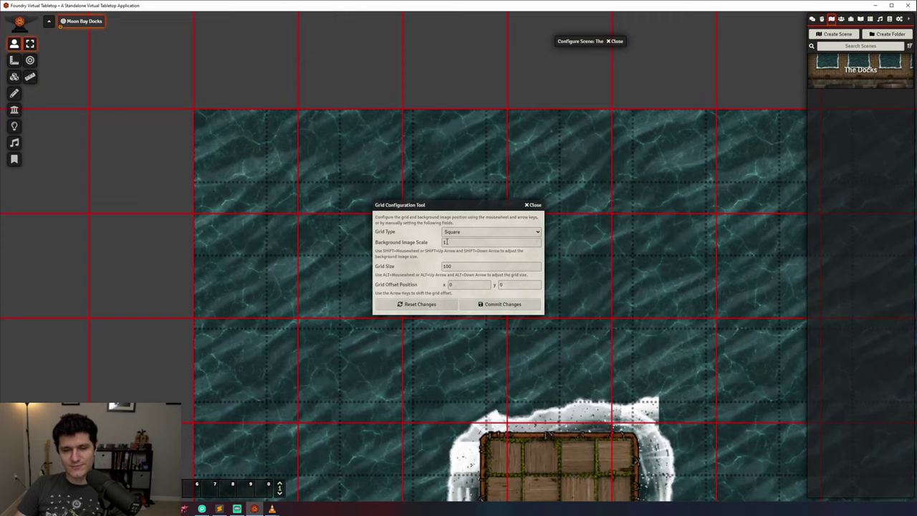
# Try a background image scale of 1.1 and restore the scale to 1
pyautogui.click(446, 242)
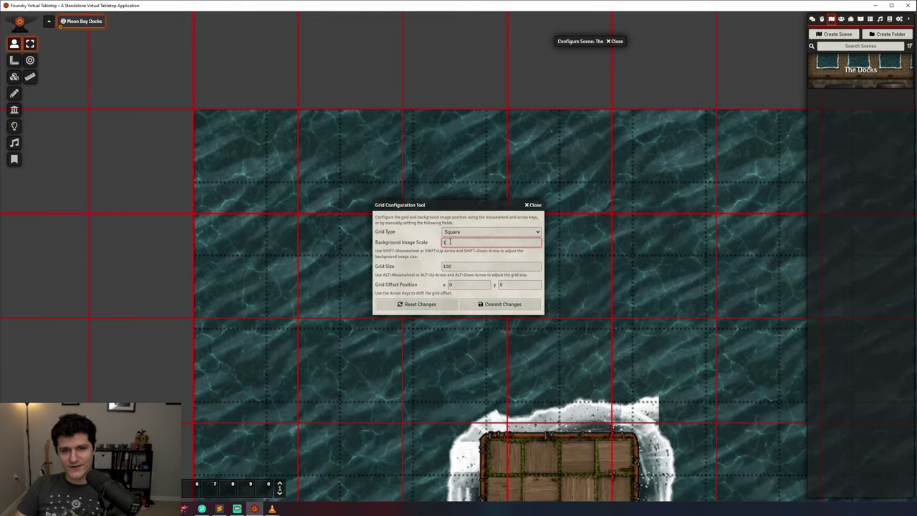
pyautogui.press('BackSpace')
pyautogui.write('5')
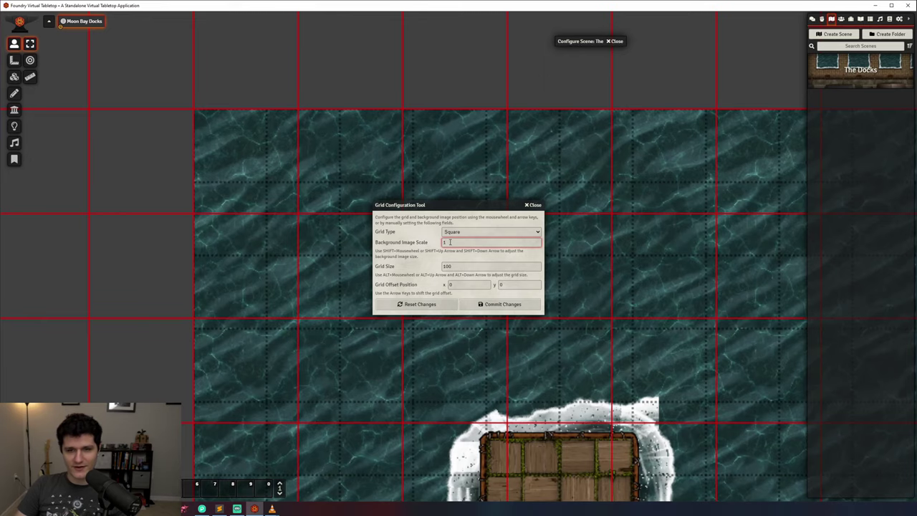
pyautogui.write('.1')
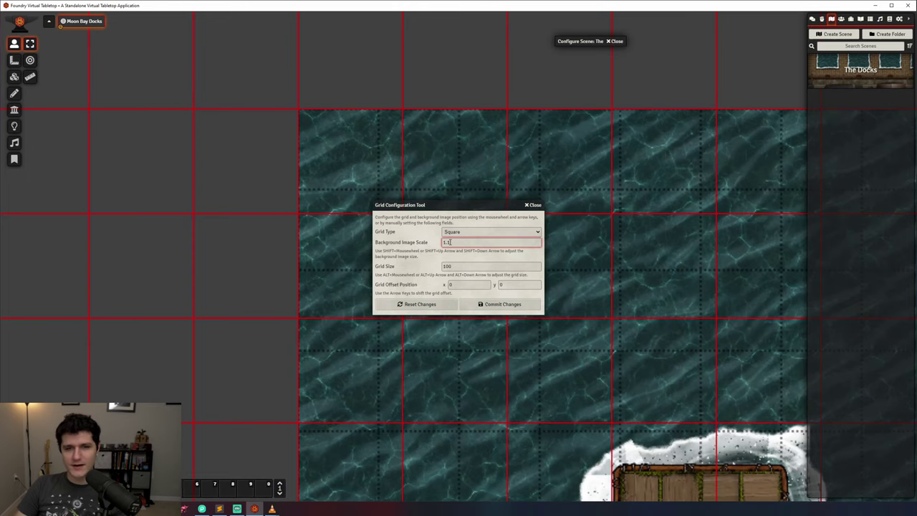
pyautogui.press('BackSpace')
pyautogui.press('BackSpace')
pyautogui.write('.1')
pyautogui.press('BackSpace')
pyautogui.press('BackSpace')
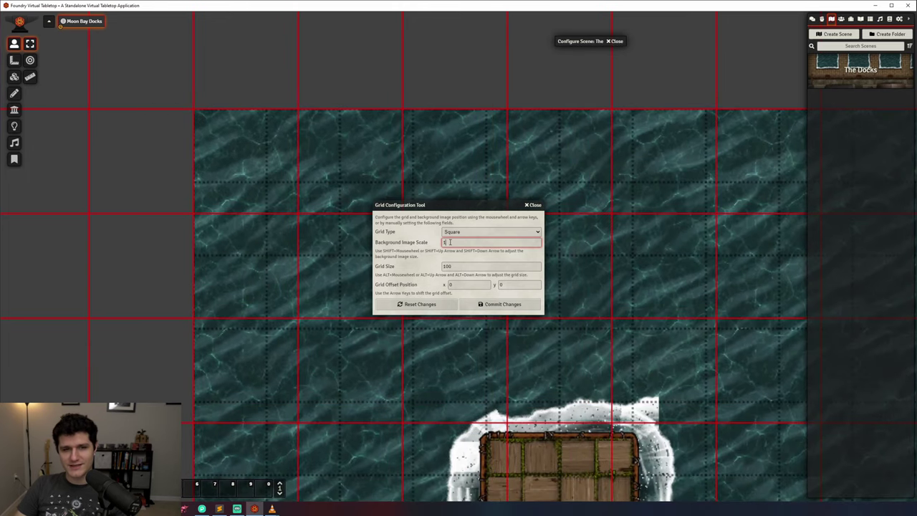
# Set the grid size to 99 and lower it in single-unit decrements to 80
pyautogui.click(458, 266)
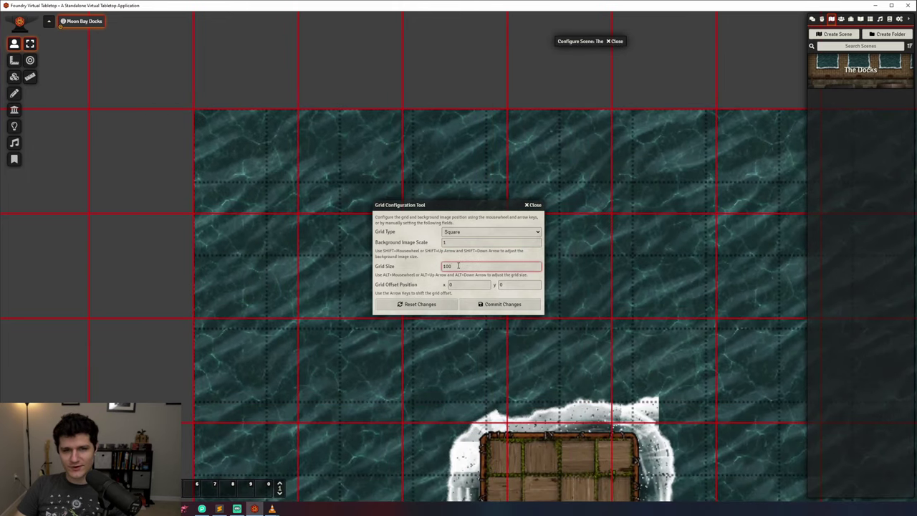
pyautogui.click(415, 259)
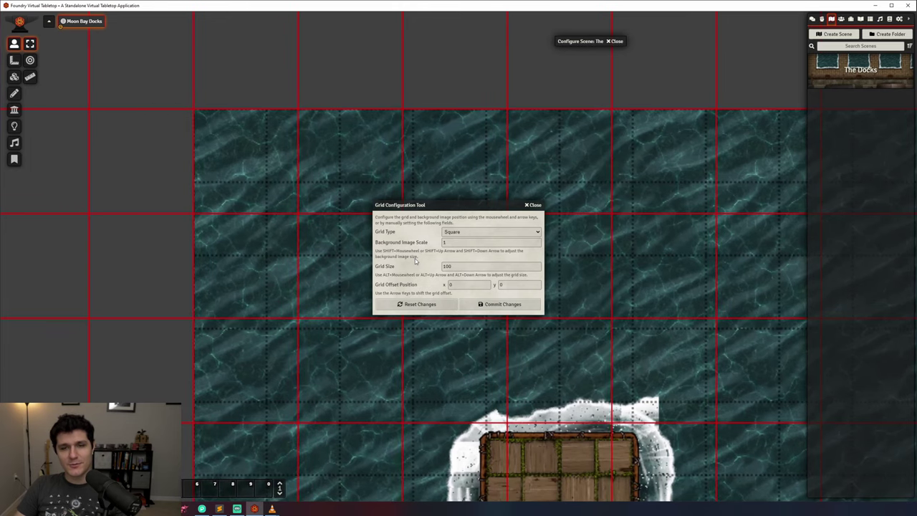
pyautogui.tripleClick(460, 266)
pyautogui.write('99')
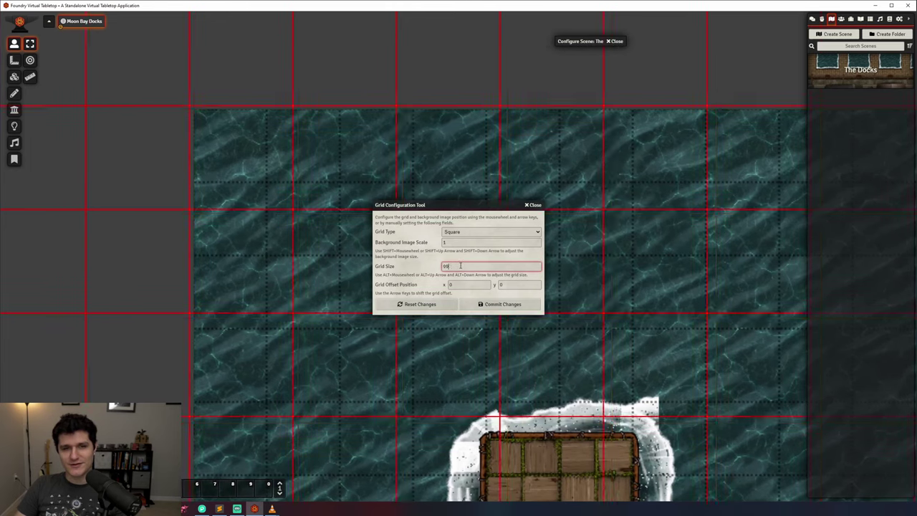
pyautogui.hotkey('alt', 'Down')
pyautogui.hotkey('alt', 'Down')
pyautogui.hotkey('alt', 'Down')
pyautogui.hotkey('alt', 'Down')
pyautogui.hotkey('alt', 'Down')
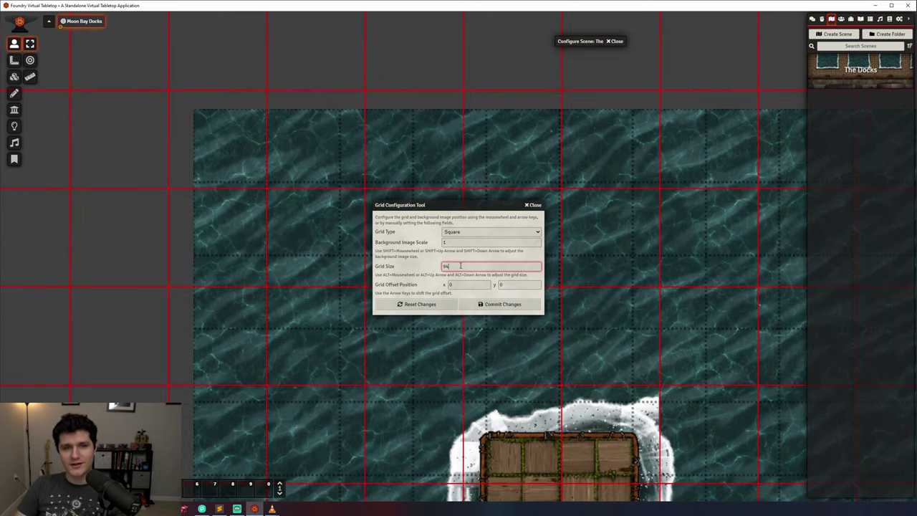
pyautogui.hotkey('alt', 'Down')
pyautogui.hotkey('alt', 'Down')
pyautogui.hotkey('alt', 'Down')
pyautogui.hotkey('alt', 'Down')
pyautogui.hotkey('alt', 'Down')
pyautogui.hotkey('alt', 'Down')
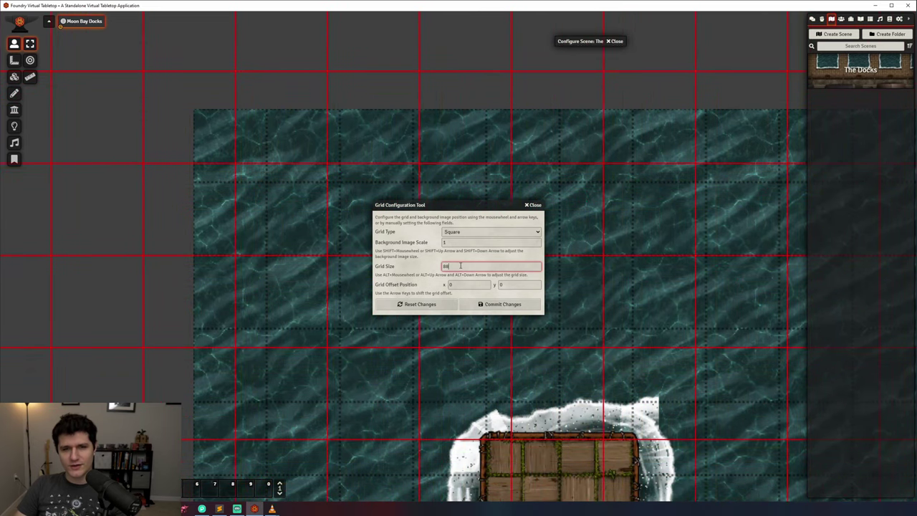
pyautogui.hotkey('alt', 'Down')
pyautogui.hotkey('alt', 'Down')
pyautogui.hotkey('alt', 'Down')
pyautogui.hotkey('alt', 'Down')
pyautogui.hotkey('alt', 'Down')
pyautogui.hotkey('alt', 'Down')
pyautogui.hotkey('alt', 'Down')
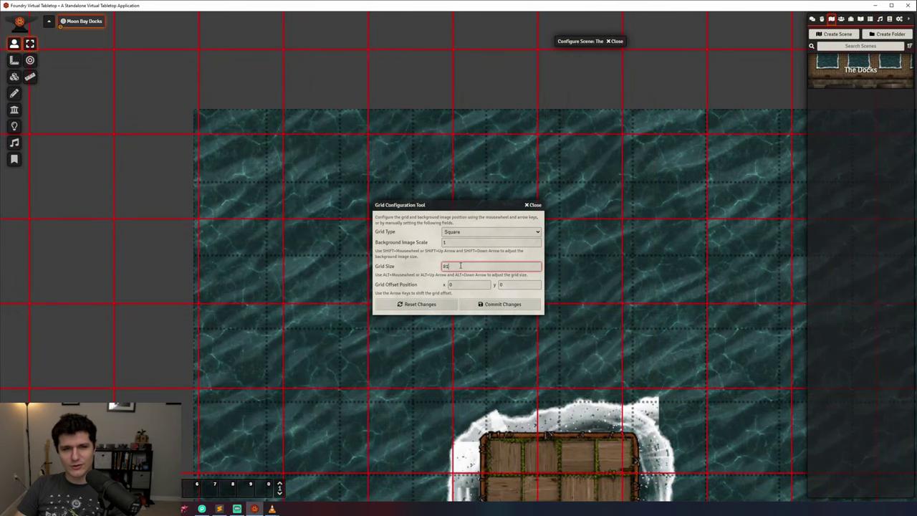
pyautogui.hotkey('alt', 'Down')
# Try a background image scale of 1.05 and return it to 1
pyautogui.hotkey('shift', 'Up')
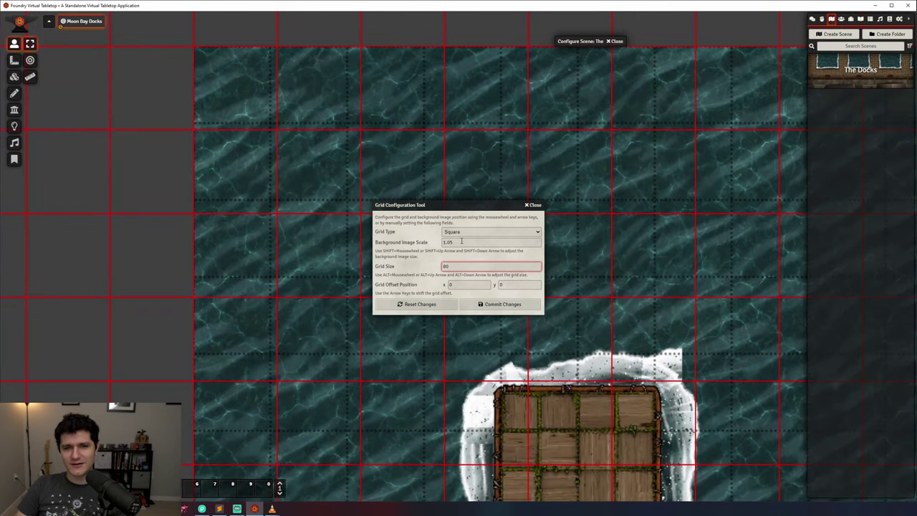
pyautogui.hotkey('shift', 'Down')
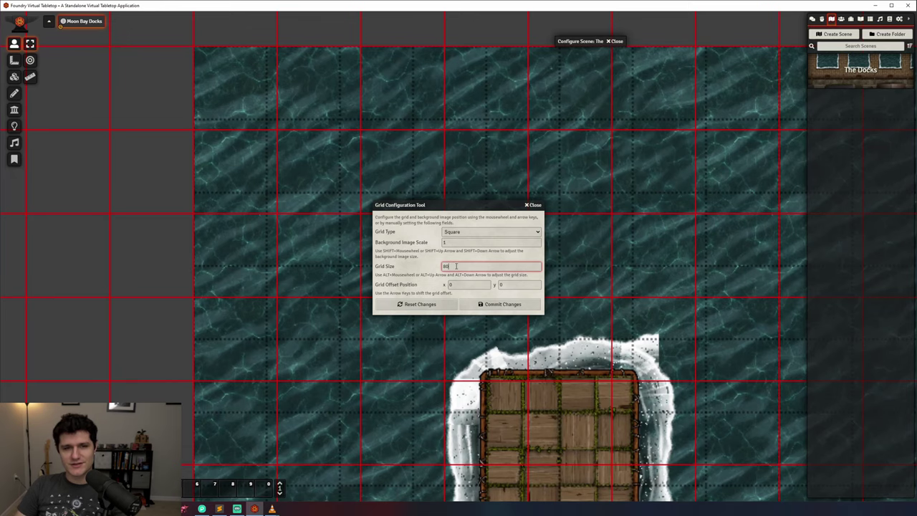
# Try raising the grid size in single-unit increments to 84 and return it to 80
pyautogui.hotkey('alt', 'Up')
pyautogui.hotkey('alt', 'Up')
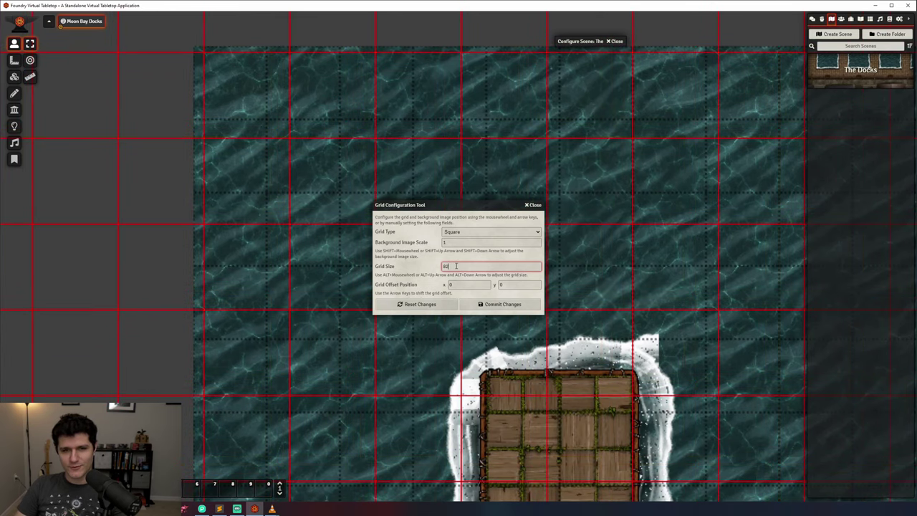
pyautogui.hotkey('alt', 'Up')
pyautogui.hotkey('alt', 'Up')
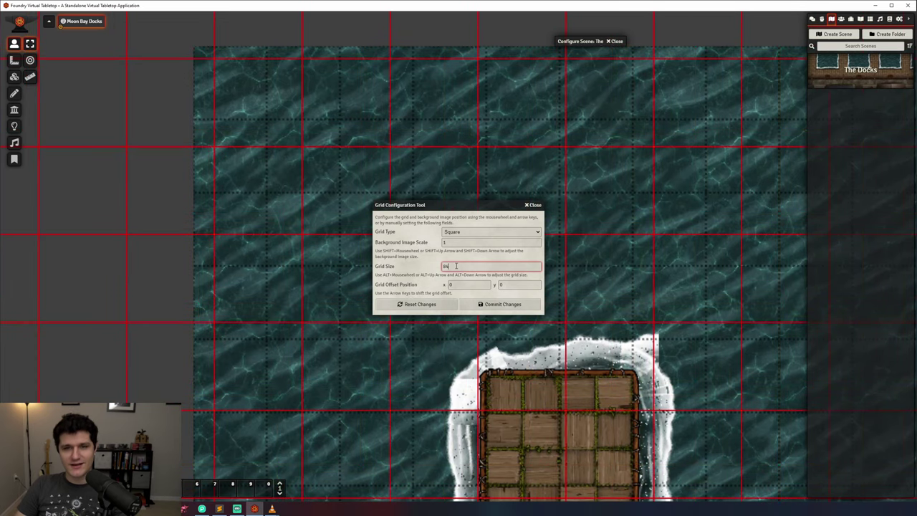
pyautogui.hotkey('alt', 'Down')
pyautogui.hotkey('alt', 'Down')
pyautogui.hotkey('alt', 'Down')
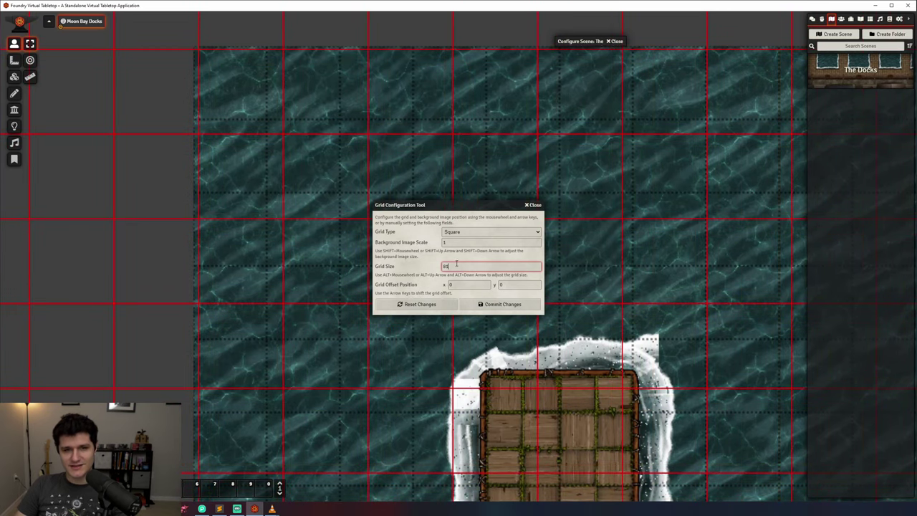
pyautogui.hotkey('alt', 'Down')
# Nudge the background image scale up by one increment and bring it back to 1
pyautogui.click(459, 243)
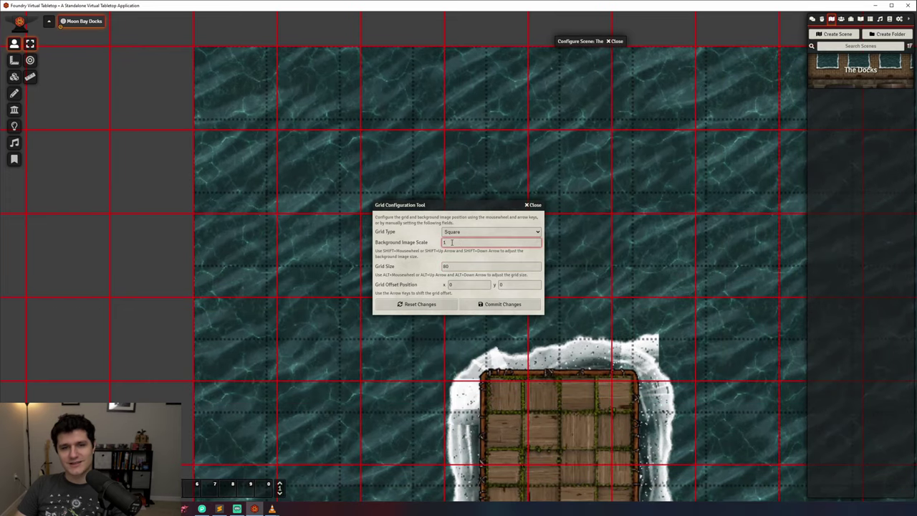
pyautogui.hotkey('shift', 'Up')
pyautogui.hotkey('shift', 'Down')
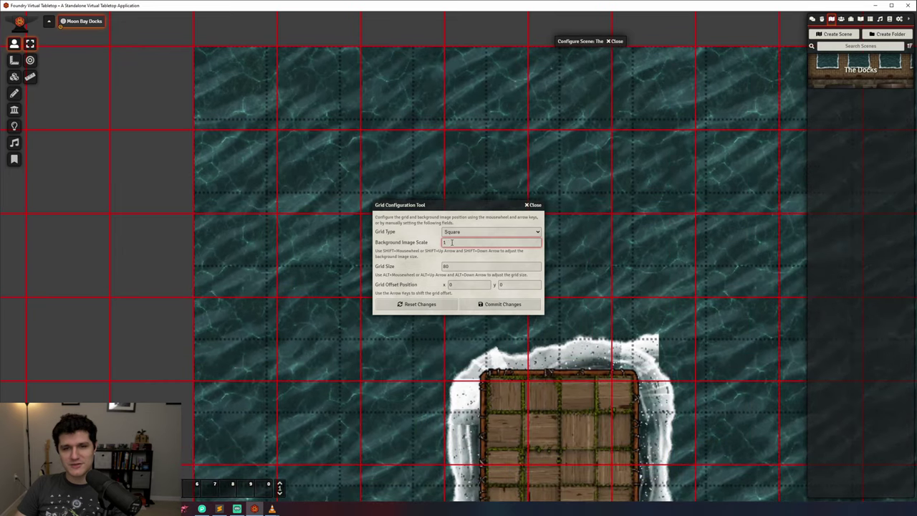
pyautogui.click(432, 253)
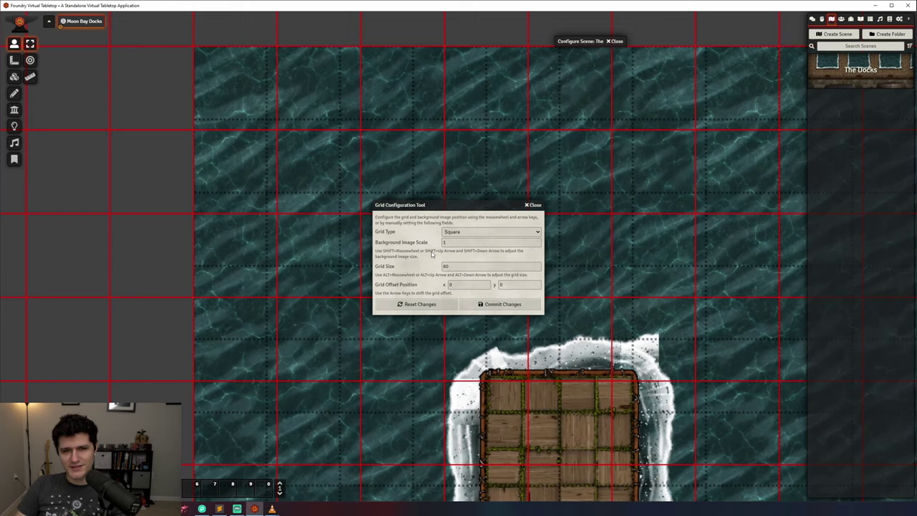
# Lower the grid size in single-unit decrements to 70 so the grid matches the map's squares
pyautogui.click(471, 265)
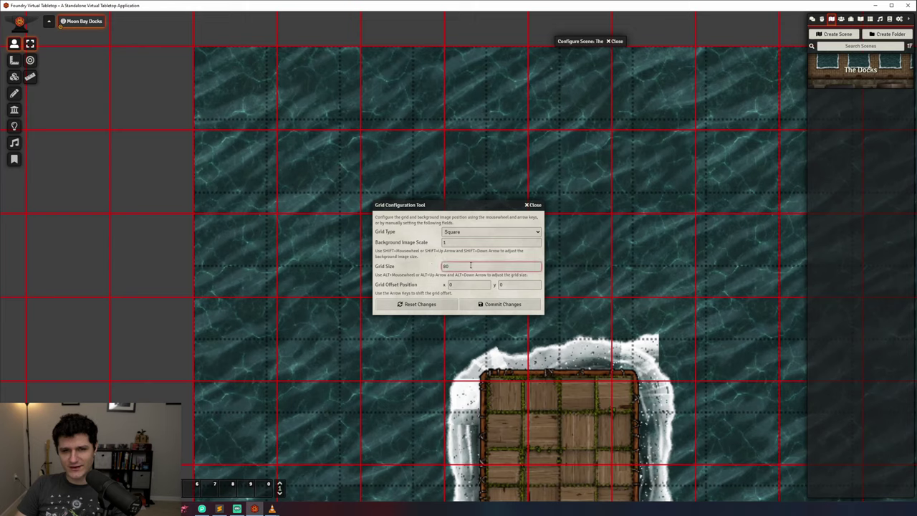
pyautogui.hotkey('alt', 'Down')
pyautogui.hotkey('alt', 'Down')
pyautogui.hotkey('alt', 'Down')
pyautogui.hotkey('alt', 'Down')
pyautogui.hotkey('alt', 'Down')
pyautogui.hotkey('alt', 'Down')
pyautogui.hotkey('alt', 'Down')
pyautogui.hotkey('alt', 'Down')
pyautogui.hotkey('alt', 'Down')
pyautogui.hotkey('alt', 'Down')
# Commit the grid changes with the background image scale at 1 and close the scene configuration for The Docks
pyautogui.click(456, 242)
pyautogui.hotkey('shift', 'Up')
pyautogui.hotkey('shift', 'Up')
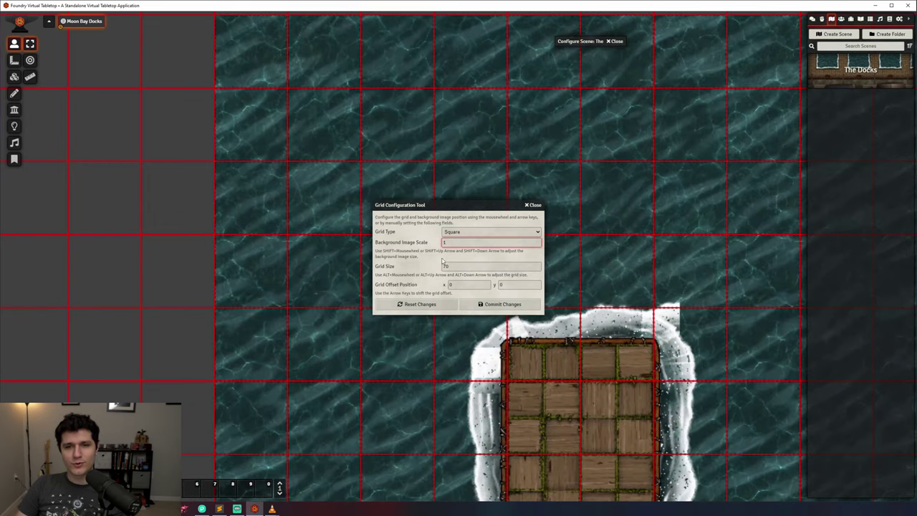
pyautogui.click(480, 304)
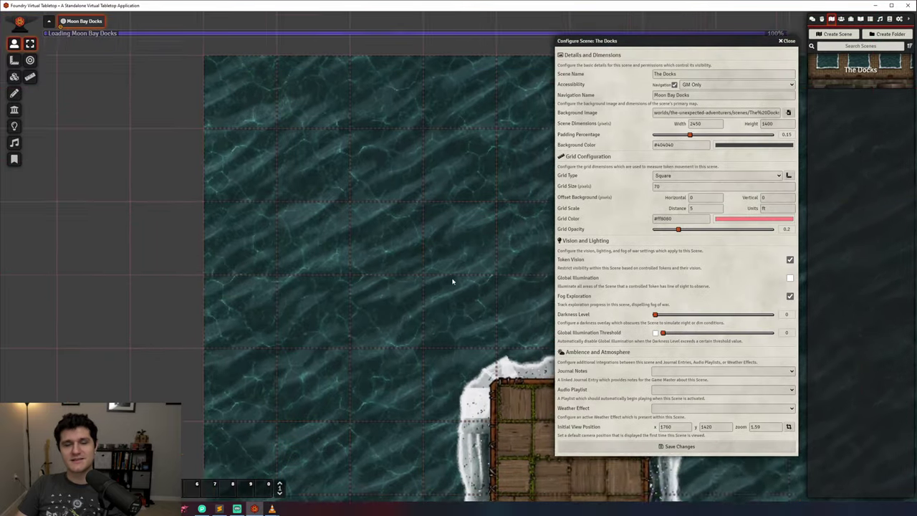
pyautogui.click(785, 41)
pyautogui.scroll(-5, 591, 271)
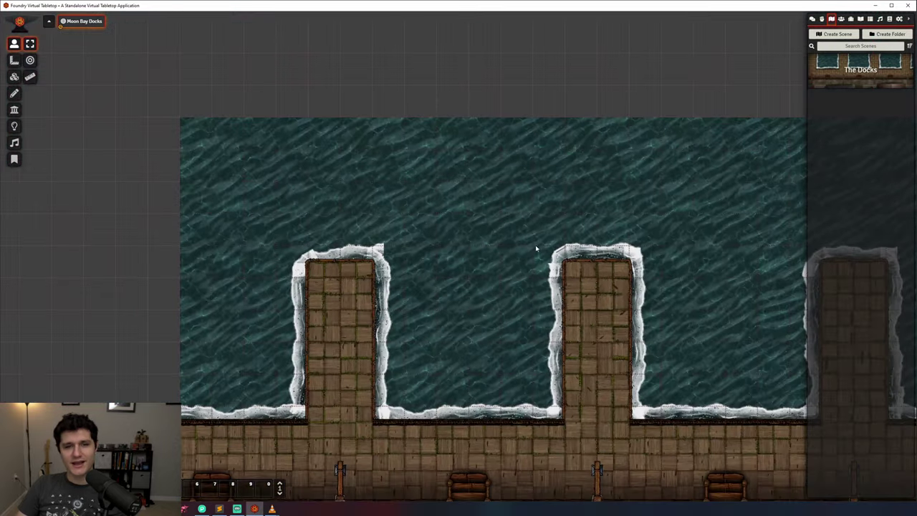
pyautogui.scroll(2, 526, 239)
pyautogui.scroll(-5, 475, 216)
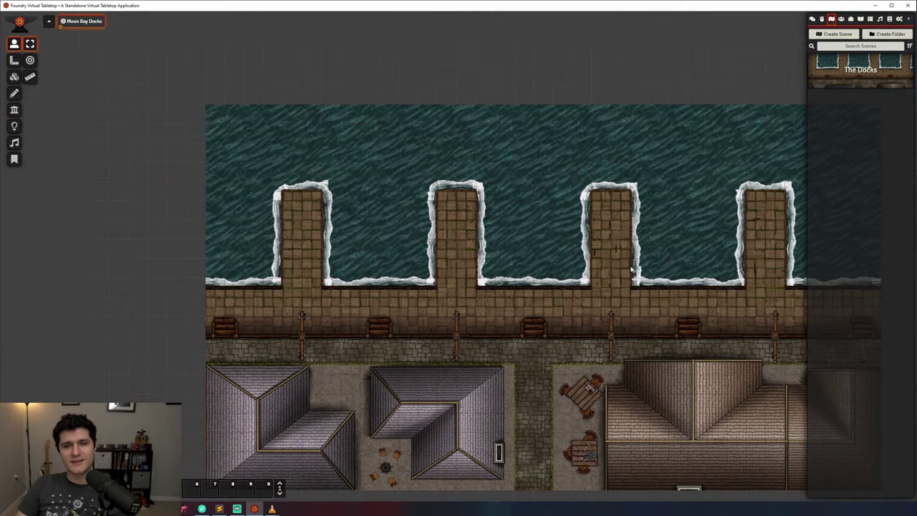